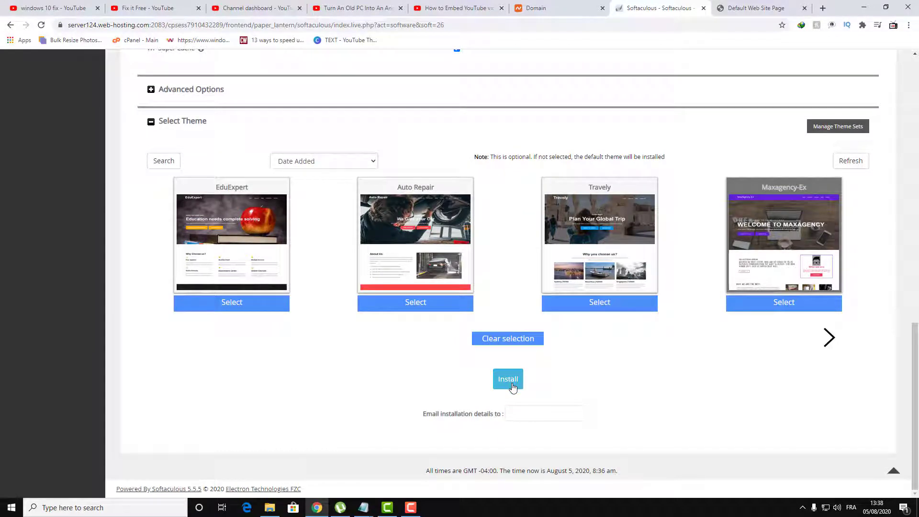
{"action": "left_click", "coordinate": [512, 386]}
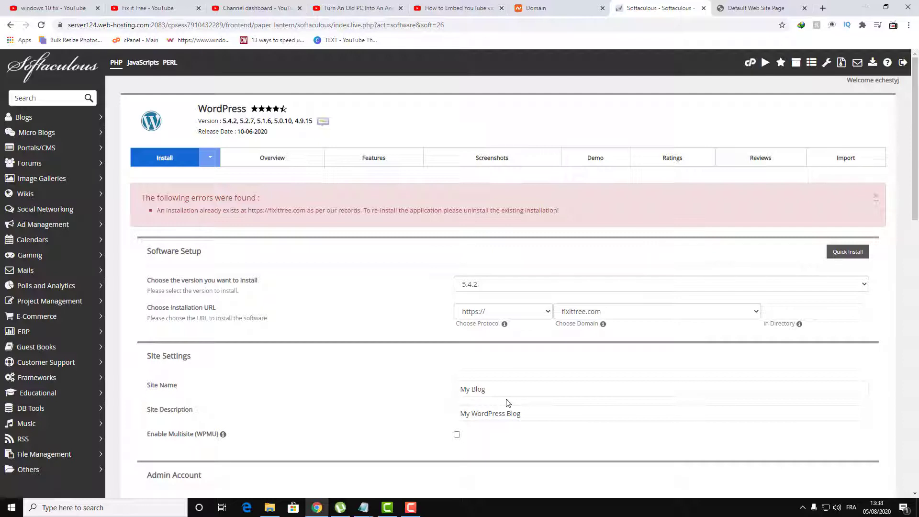
{"action": "left_click", "coordinate": [509, 393]}
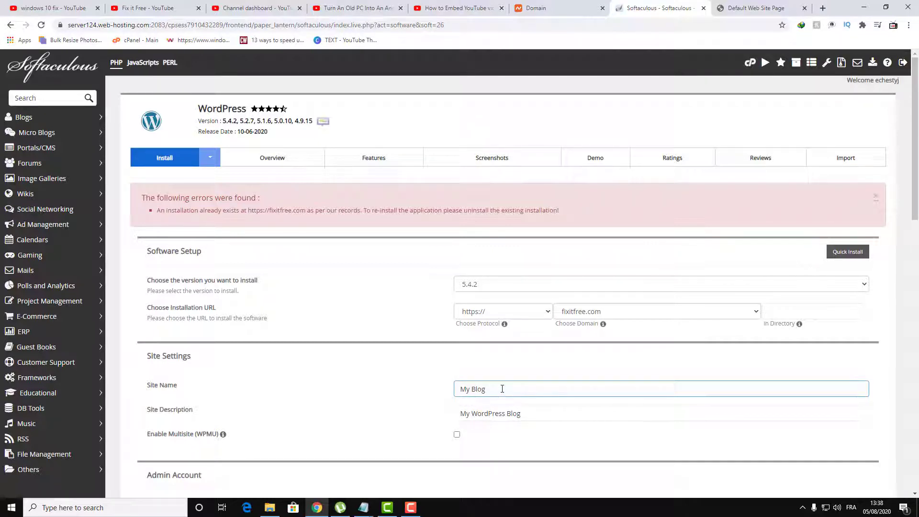
{"action": "left_click", "coordinate": [367, 358]}
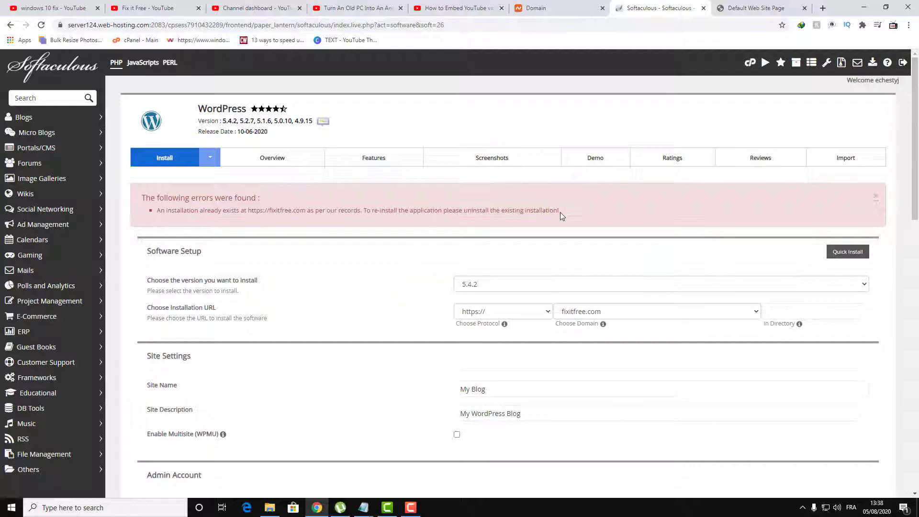
{"action": "scroll", "coordinate": [277, 355], "scroll_direction": "down", "scroll_amount": 8}
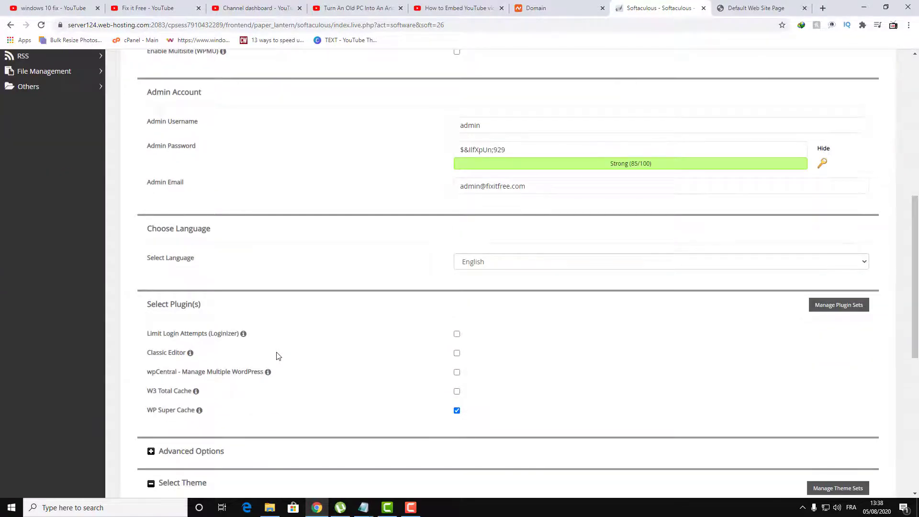
{"action": "scroll", "coordinate": [278, 356], "scroll_direction": "down", "scroll_amount": 7}
{"action": "scroll", "coordinate": [278, 355], "scroll_direction": "up", "scroll_amount": 15}
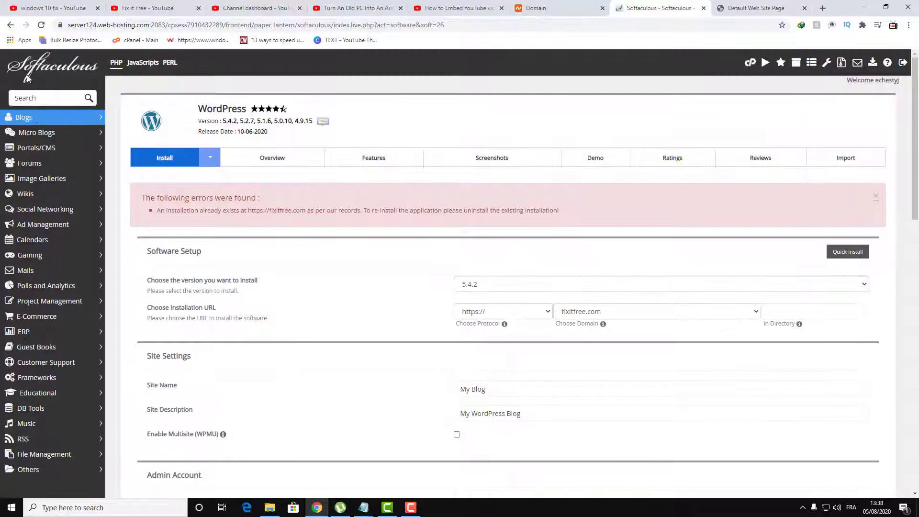
- View the list of existing script installations in Softaculous and reload the fixitfree.com site page
{"action": "left_click", "coordinate": [51, 74]}
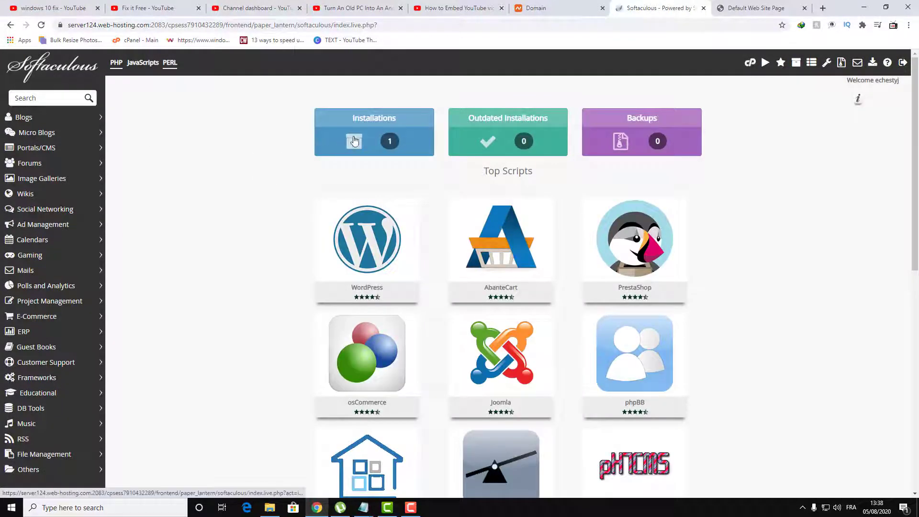
{"action": "left_click", "coordinate": [354, 141]}
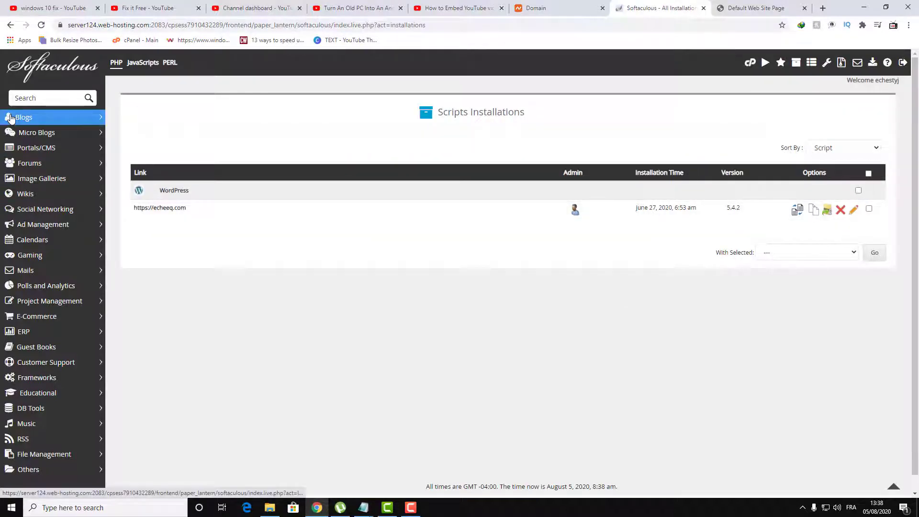
{"action": "left_click", "coordinate": [750, 3]}
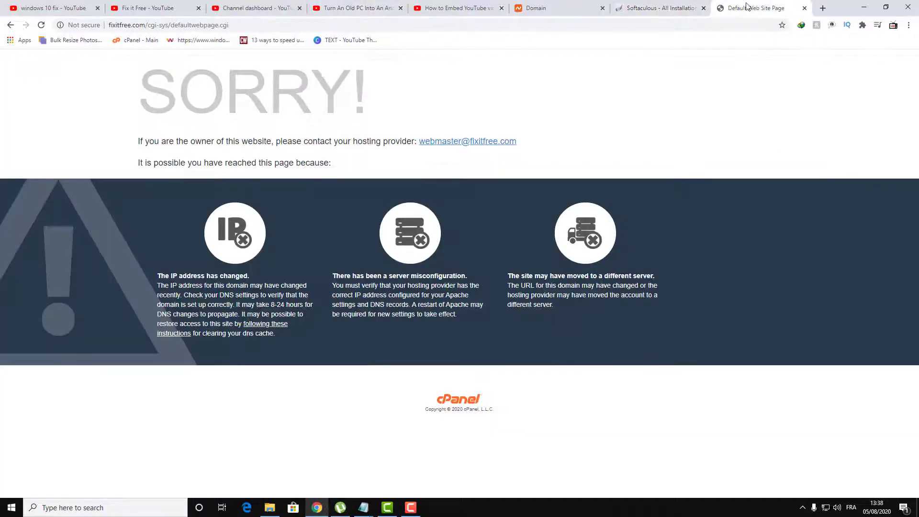
{"action": "left_click", "coordinate": [45, 27]}
- Check the Namecheap domain details for fixitfree.com and reopen the Softaculous list of script installations
{"action": "left_click", "coordinate": [523, 4]}
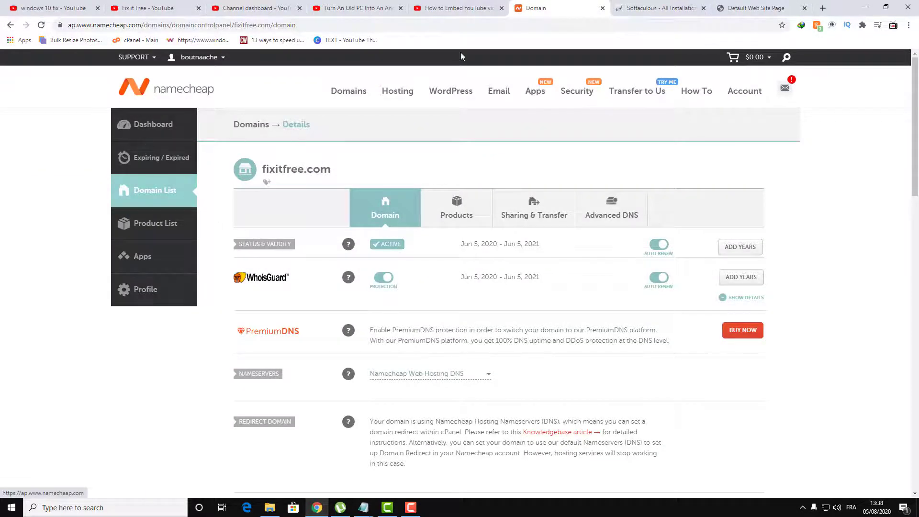
{"action": "key", "text": "ctrl+Tab"}
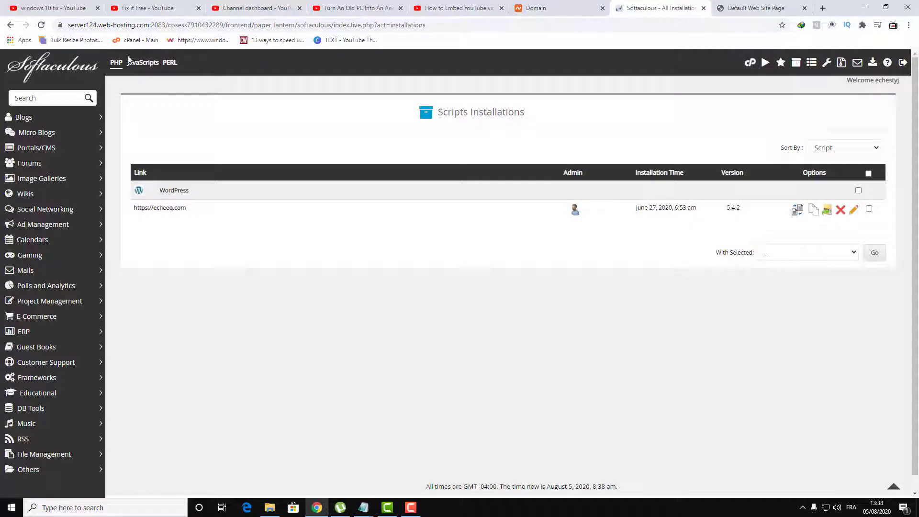
{"action": "left_click", "coordinate": [9, 25]}
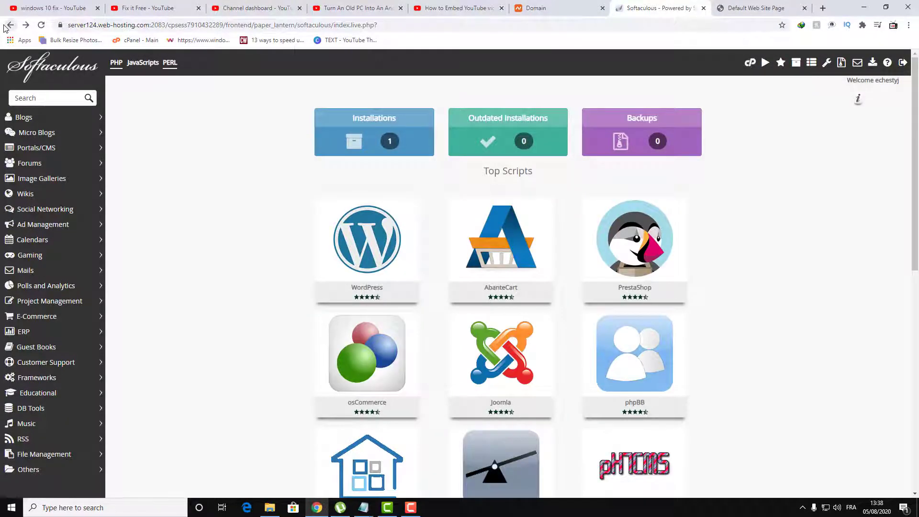
{"action": "left_click", "coordinate": [366, 149]}
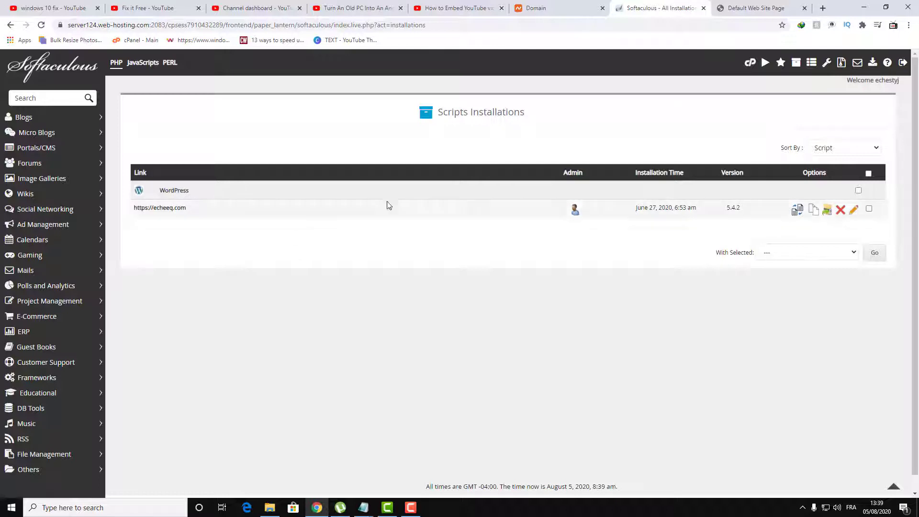
- Open the WordPress installation form from the Softaculous home page and read the help for the directory setting
{"action": "left_click", "coordinate": [63, 72]}
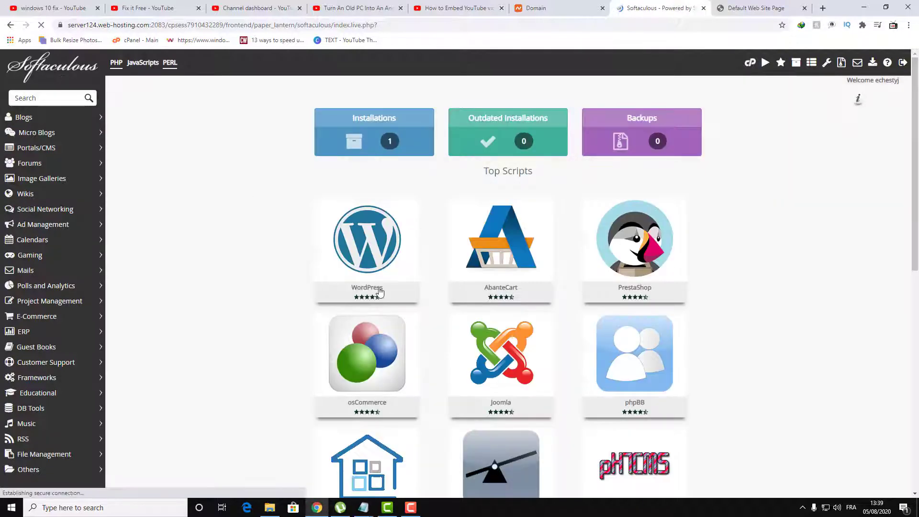
{"action": "mouse_move", "coordinate": [383, 294]}
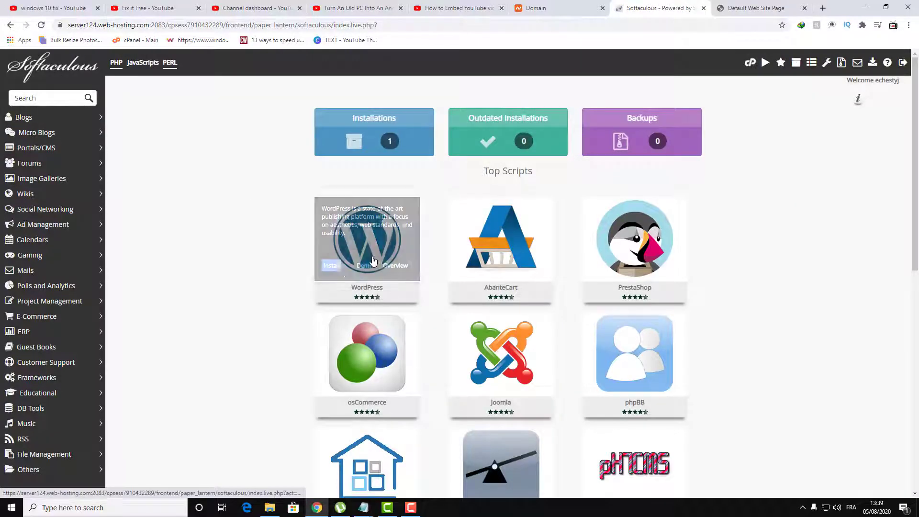
{"action": "left_click", "coordinate": [330, 270]}
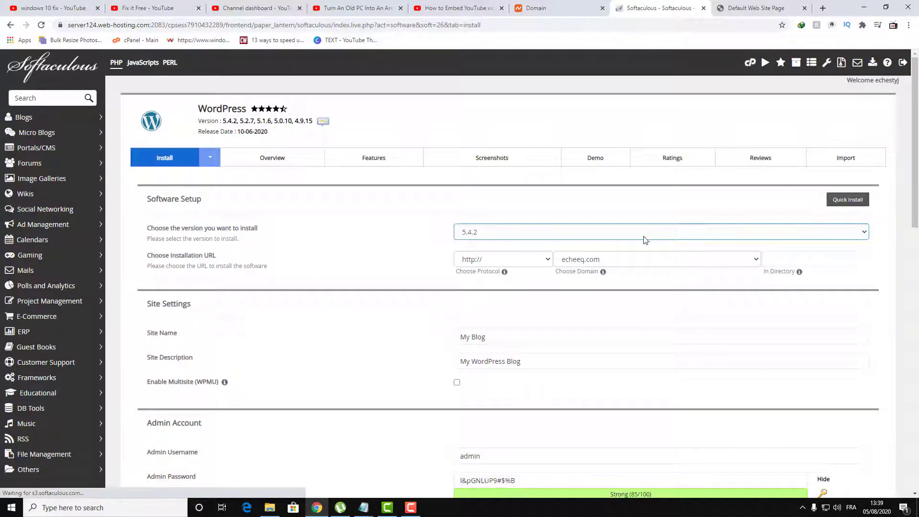
{"action": "mouse_move", "coordinate": [800, 271]}
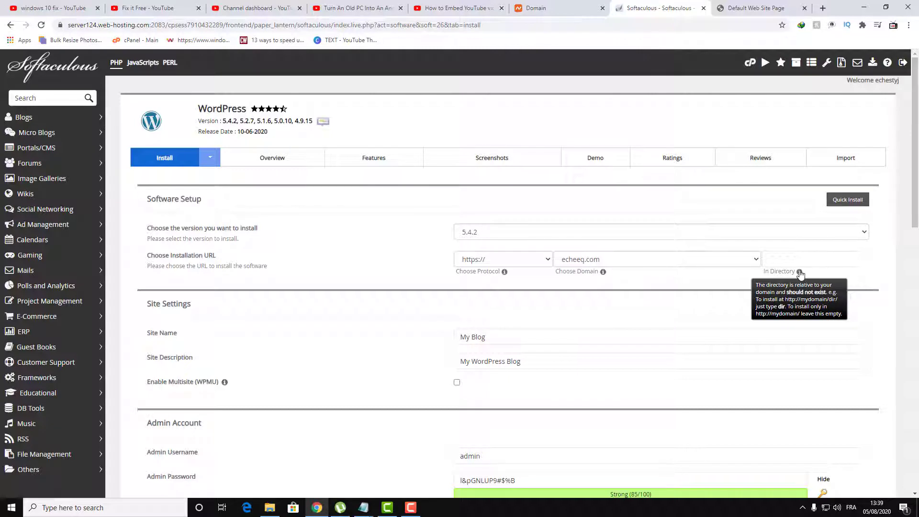
- Set the domain of the WordPress installation URL to fixitfree.com
{"action": "scroll", "coordinate": [367, 359], "scroll_direction": "down", "scroll_amount": 2}
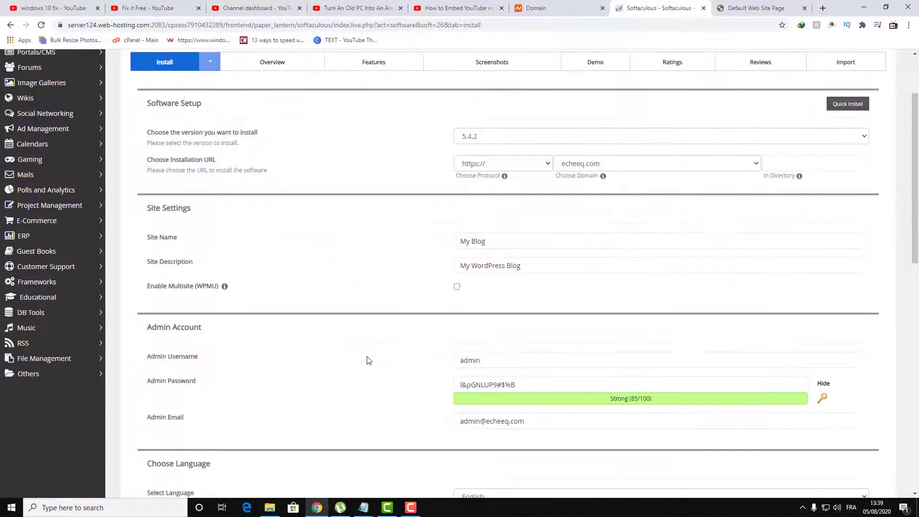
{"action": "scroll", "coordinate": [368, 360], "scroll_direction": "down", "scroll_amount": 2}
{"action": "triple_click", "coordinate": [500, 289]}
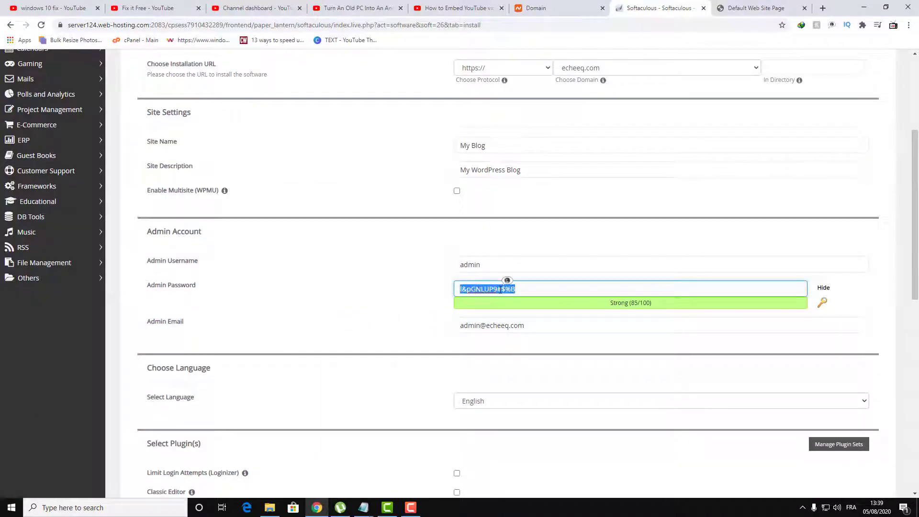
{"action": "scroll", "coordinate": [527, 268], "scroll_direction": "up", "scroll_amount": 3}
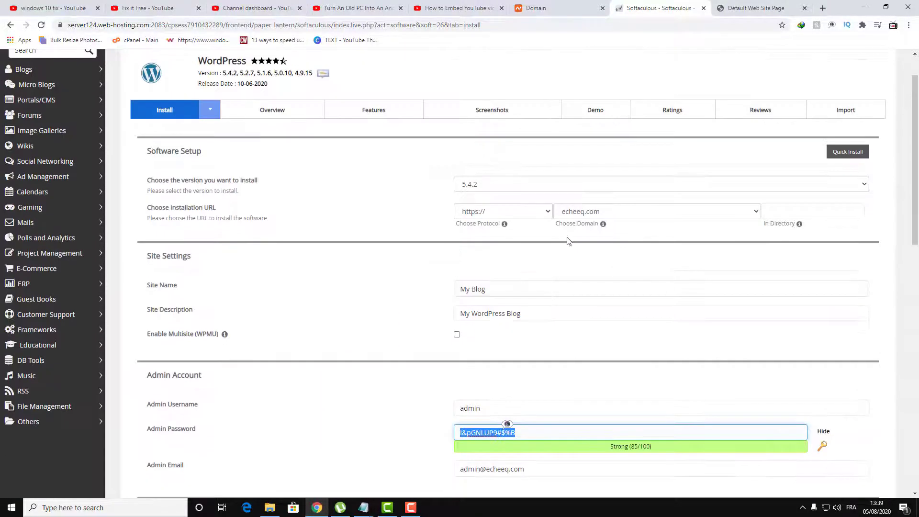
{"action": "left_click", "coordinate": [612, 212]}
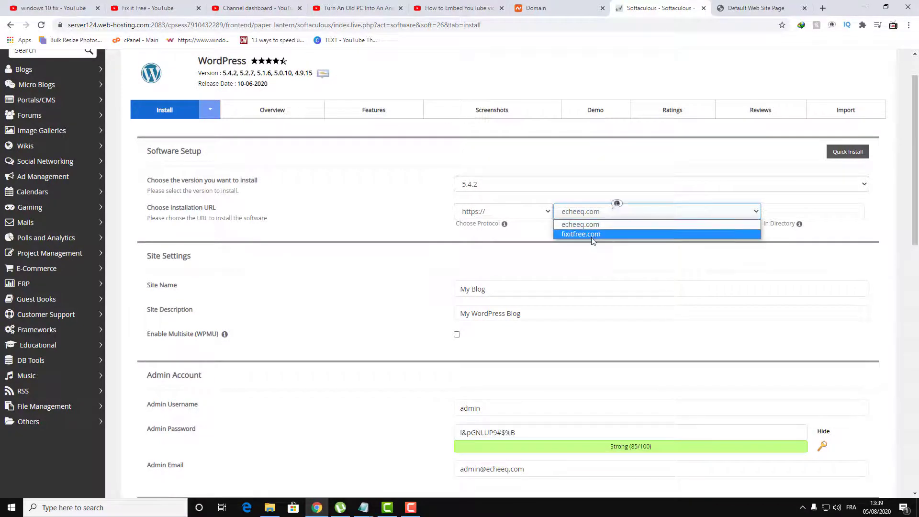
{"action": "left_click", "coordinate": [590, 237]}
- Choose WP Super Cache instead of W3 Total Cache as the plugin and select the EduExpert theme
{"action": "scroll", "coordinate": [541, 349], "scroll_direction": "down", "scroll_amount": 5}
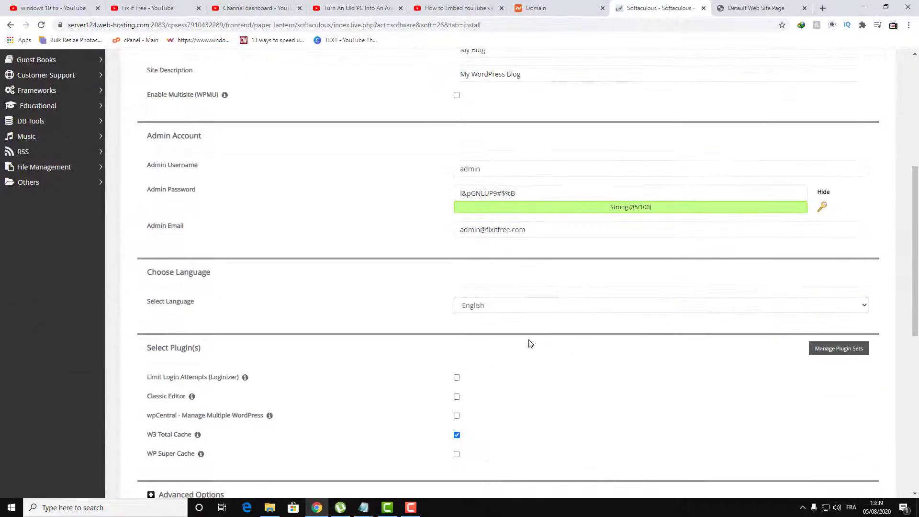
{"action": "scroll", "coordinate": [491, 342], "scroll_direction": "down", "scroll_amount": 2}
{"action": "scroll", "coordinate": [492, 342], "scroll_direction": "down", "scroll_amount": 2}
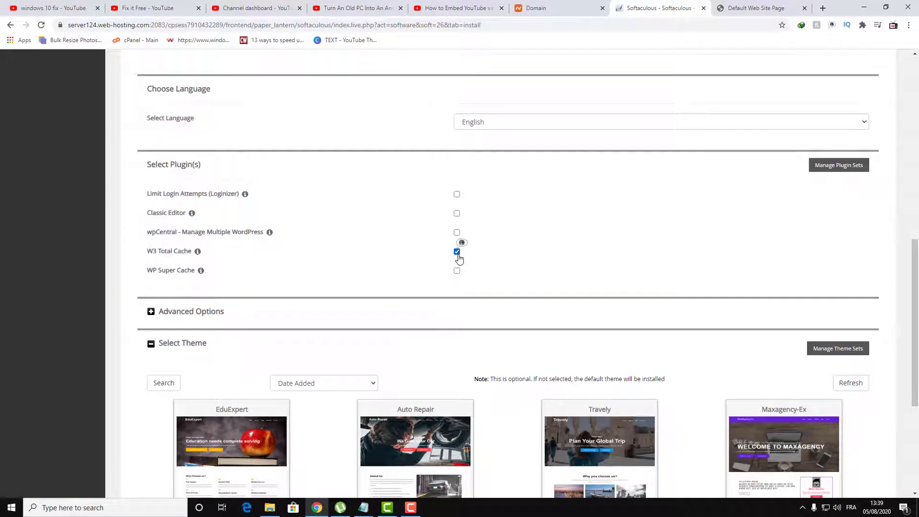
{"action": "left_click", "coordinate": [457, 251]}
{"action": "left_click", "coordinate": [457, 271]}
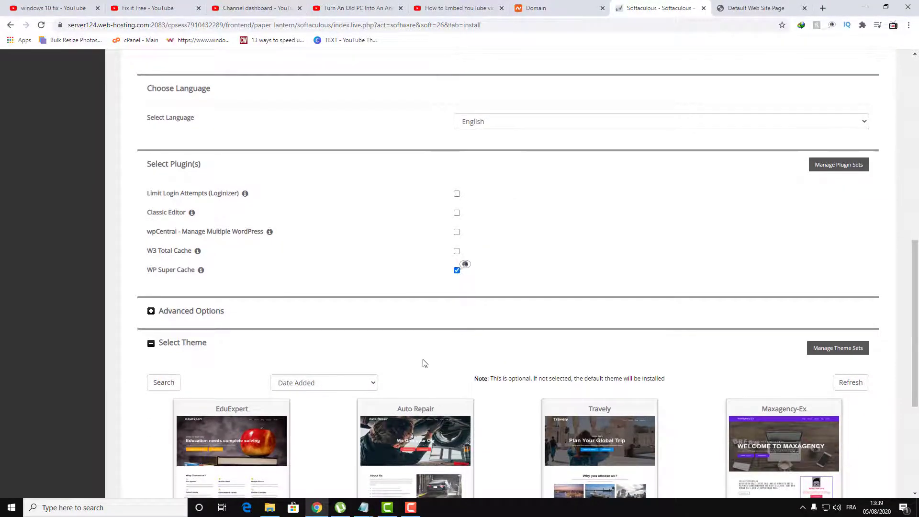
{"action": "scroll", "coordinate": [425, 362], "scroll_direction": "down", "scroll_amount": 4}
{"action": "left_click", "coordinate": [260, 278]}
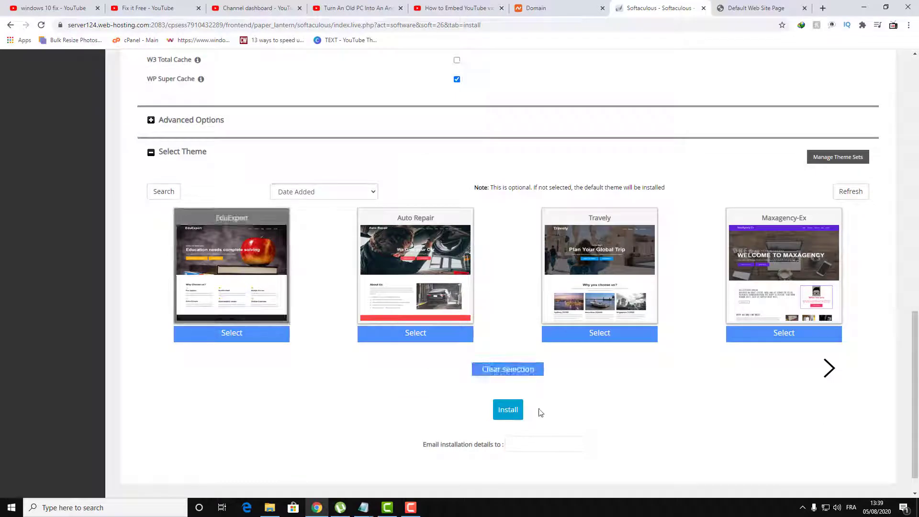
{"action": "scroll", "coordinate": [538, 410], "scroll_direction": "up", "scroll_amount": 6}
{"action": "scroll", "coordinate": [536, 412], "scroll_direction": "up", "scroll_amount": 3}
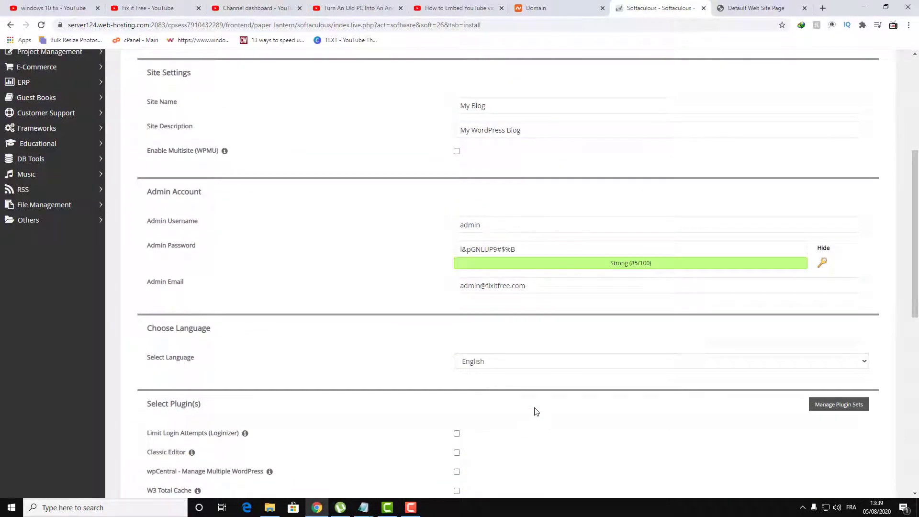
{"action": "scroll", "coordinate": [536, 412], "scroll_direction": "up", "scroll_amount": 3}
{"action": "scroll", "coordinate": [536, 412], "scroll_direction": "up", "scroll_amount": 3}
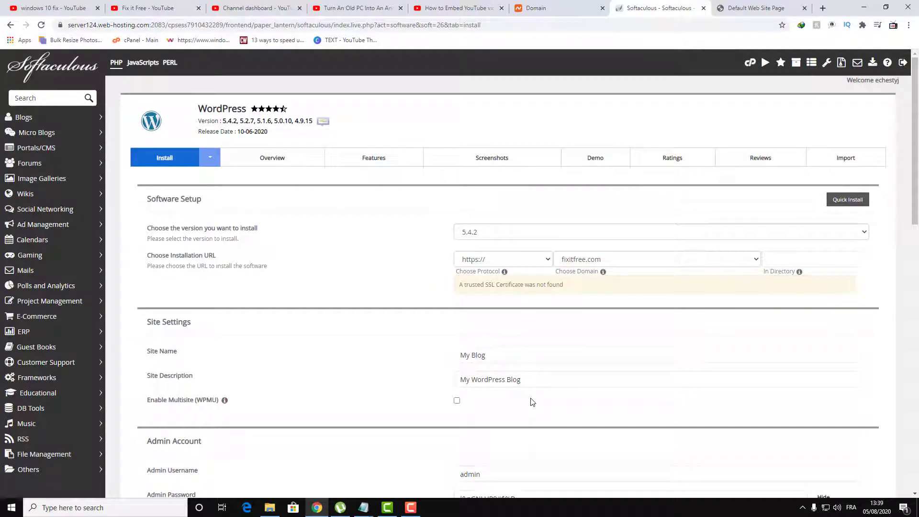
{"action": "scroll", "coordinate": [533, 402], "scroll_direction": "down", "scroll_amount": 15}
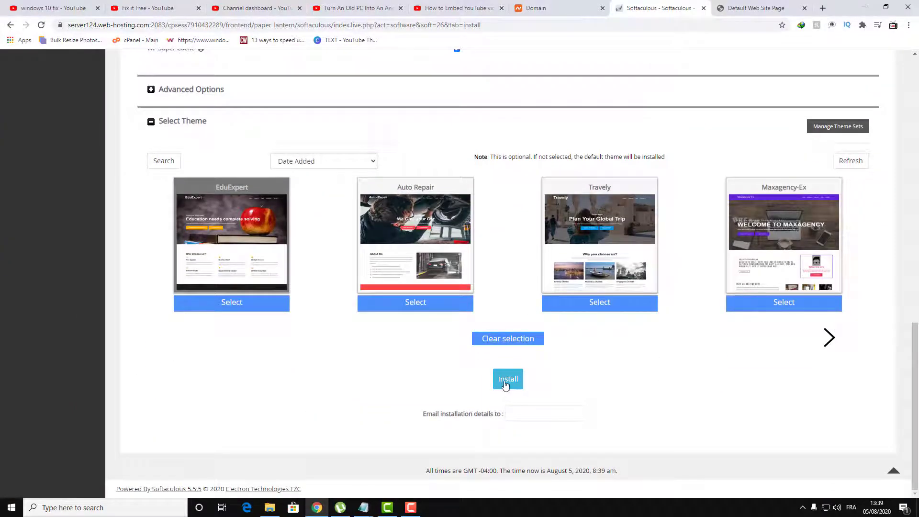
{"action": "left_click", "coordinate": [516, 388]}
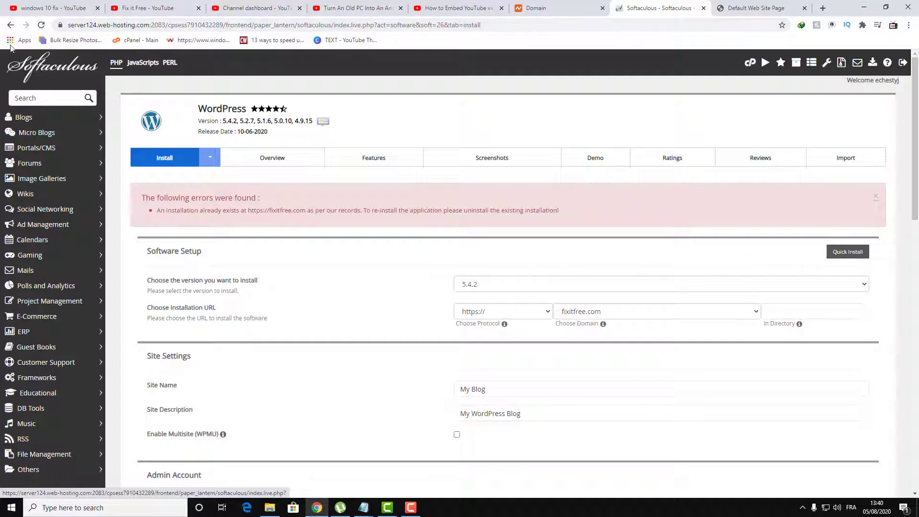
- Leave the Softaculous installer and return to the cPanel main page
{"action": "left_click", "coordinate": [9, 26]}
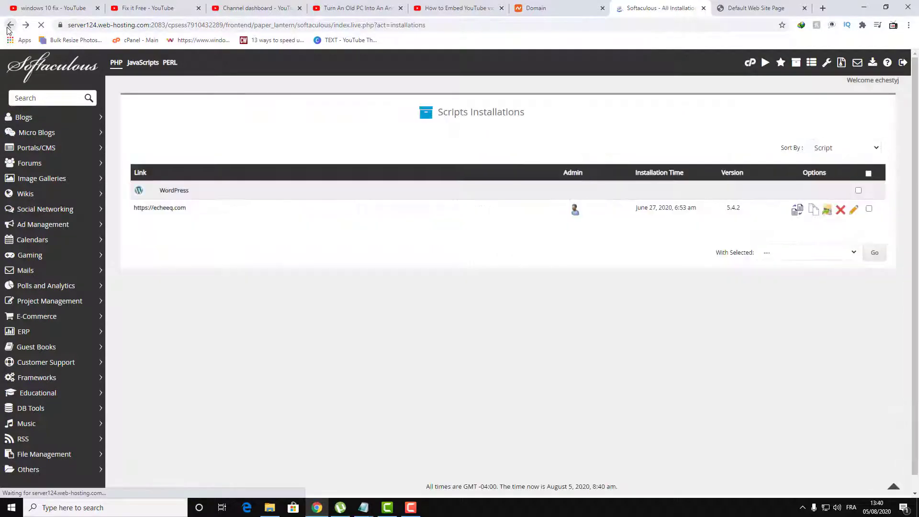
{"action": "left_click", "coordinate": [9, 29]}
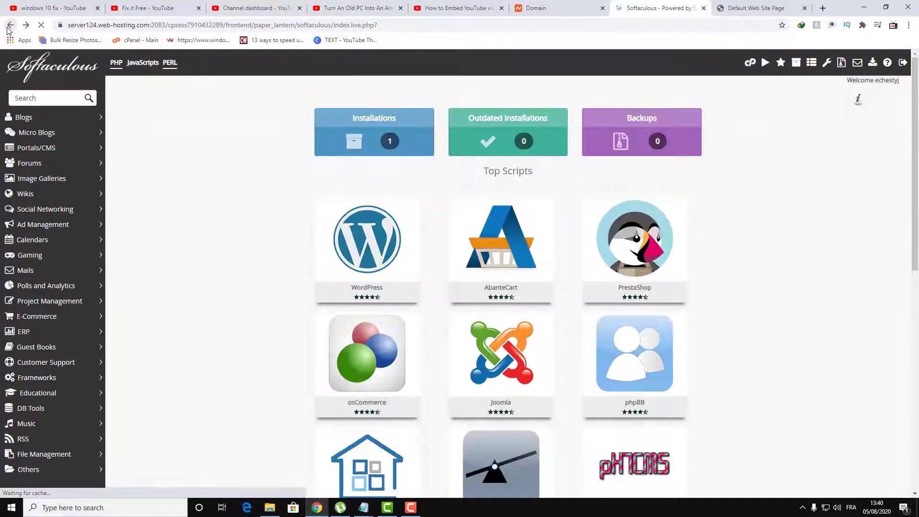
{"action": "left_click", "coordinate": [8, 29]}
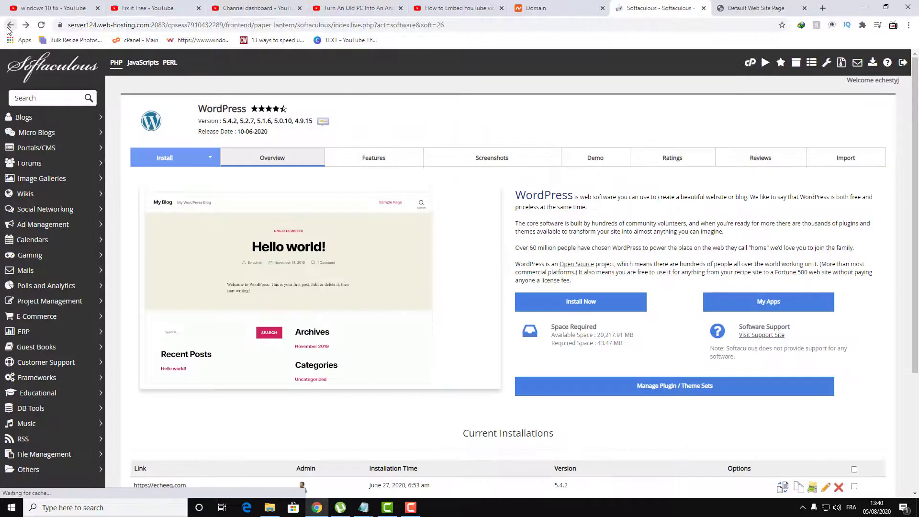
{"action": "left_click", "coordinate": [8, 28]}
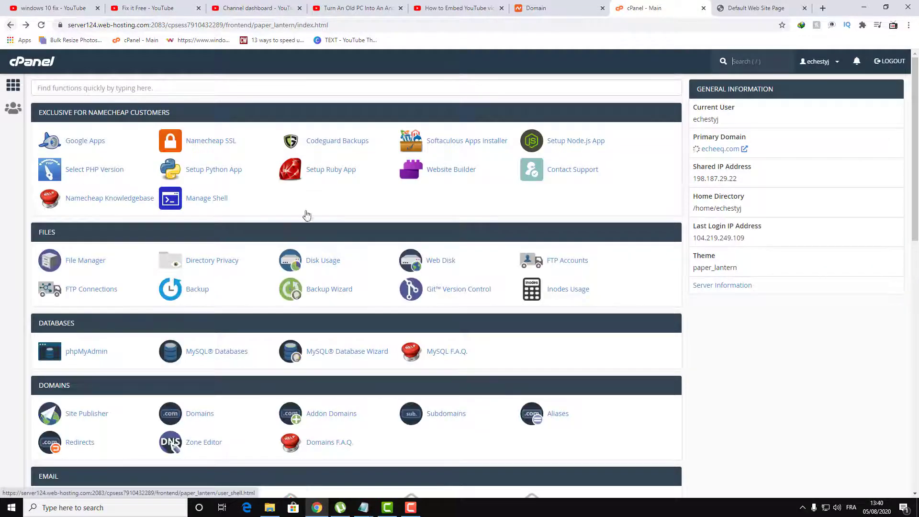
- Open the cPanel Domains list and open the /public_html document root of fixitfree.com in a new tab
{"action": "scroll", "coordinate": [251, 311], "scroll_direction": "down", "scroll_amount": 3}
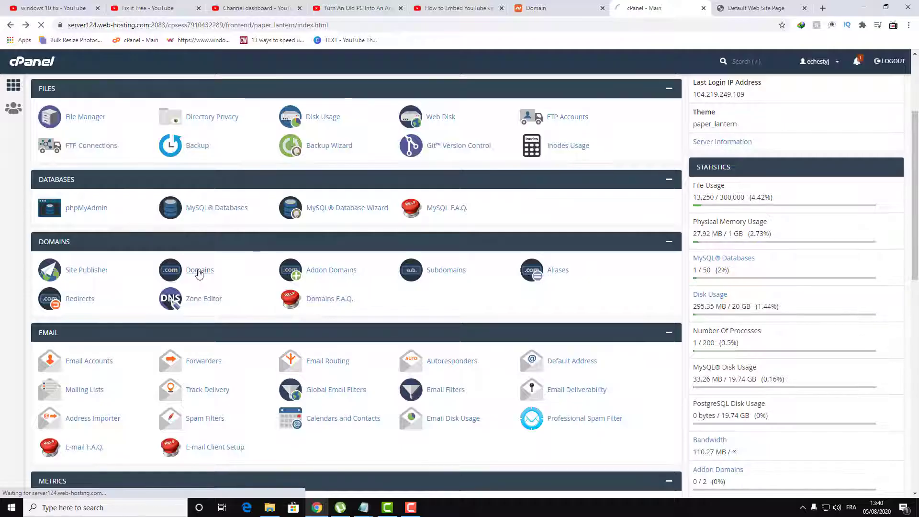
{"action": "left_click", "coordinate": [230, 251]}
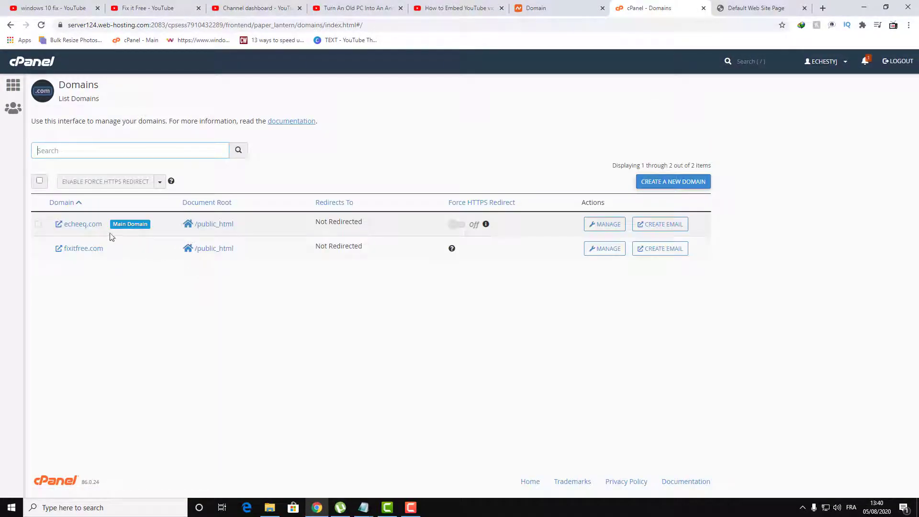
{"action": "right_click", "coordinate": [217, 252]}
{"action": "left_click", "coordinate": [242, 257]}
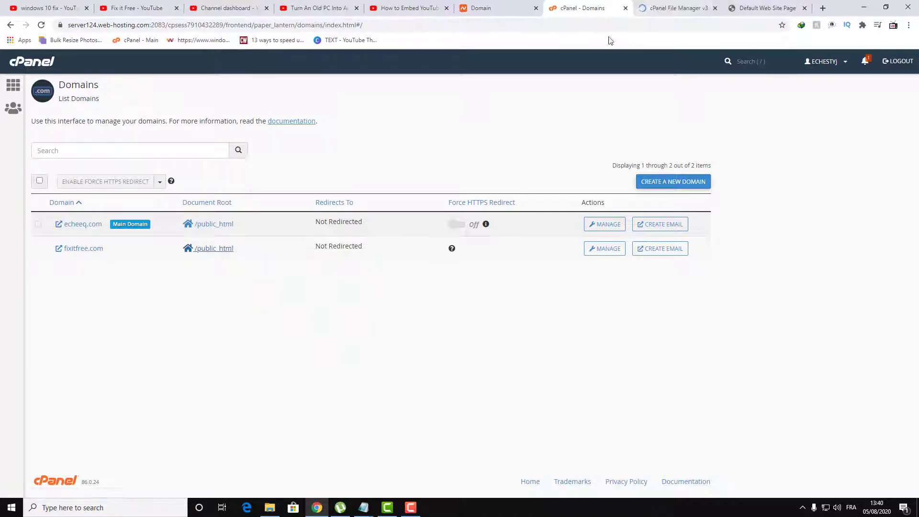
- Examine the public_html folder and the account's home directory in File Manager for existing WordPress files
{"action": "left_click", "coordinate": [663, 7]}
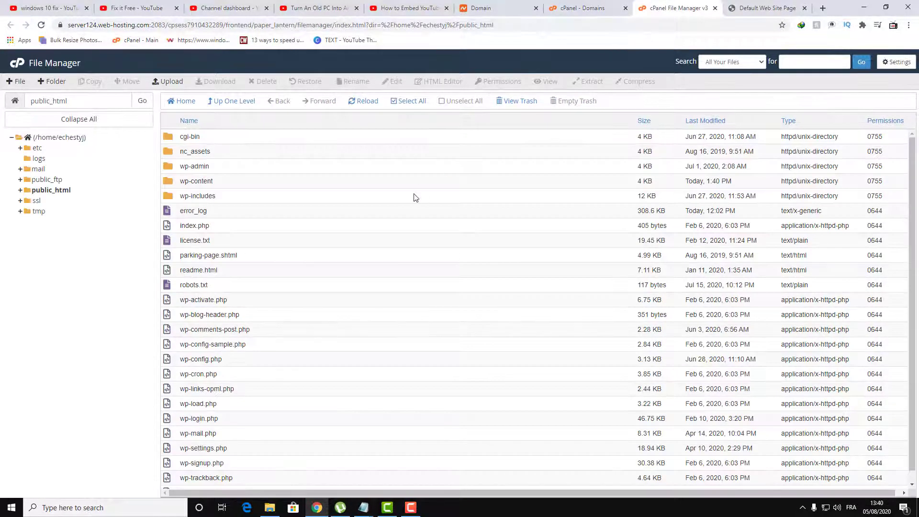
{"action": "scroll", "coordinate": [414, 196], "scroll_direction": "down", "scroll_amount": 1}
{"action": "scroll", "coordinate": [414, 195], "scroll_direction": "up", "scroll_amount": 1}
{"action": "left_click", "coordinate": [61, 191]}
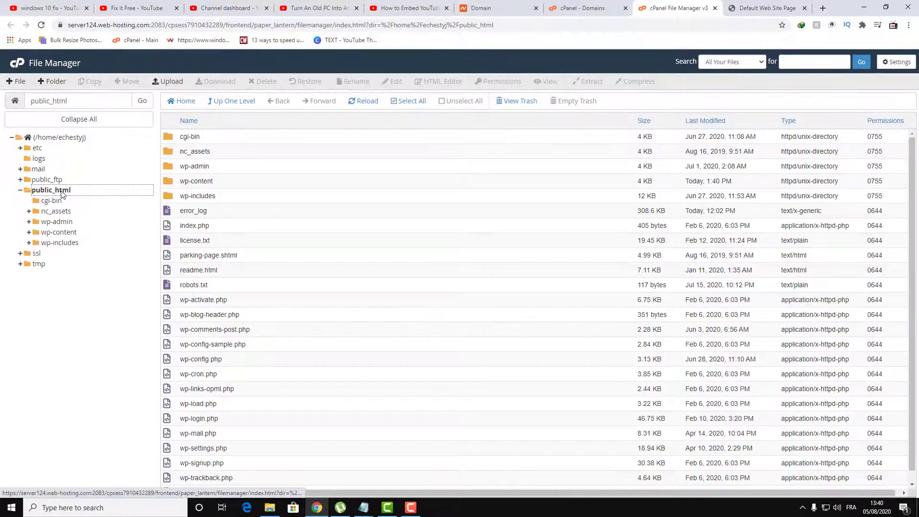
{"action": "scroll", "coordinate": [181, 258], "scroll_direction": "down", "scroll_amount": 1}
{"action": "scroll", "coordinate": [182, 255], "scroll_direction": "up", "scroll_amount": 1}
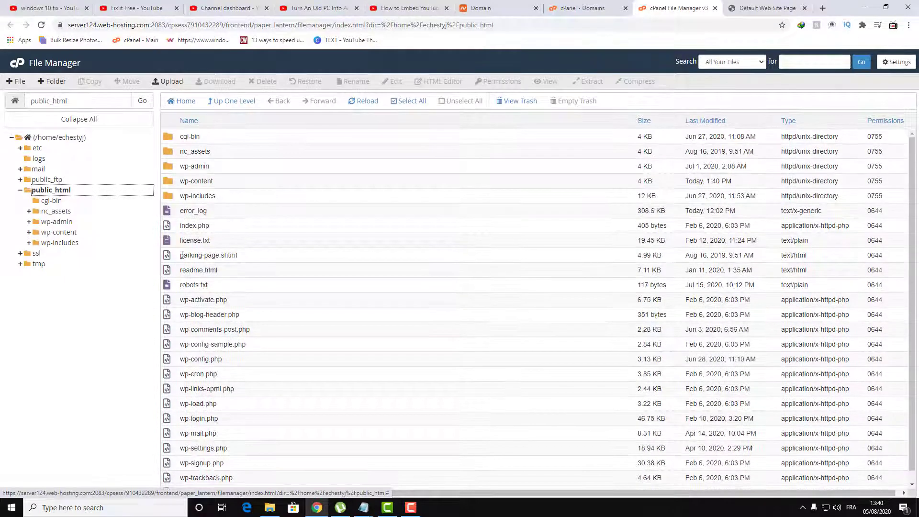
{"action": "left_click", "coordinate": [61, 138]}
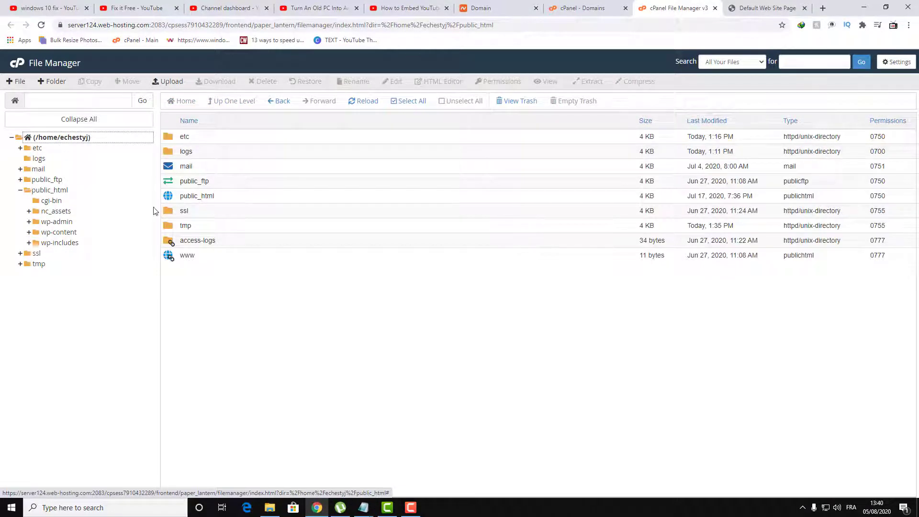
{"action": "double_click", "coordinate": [171, 197]}
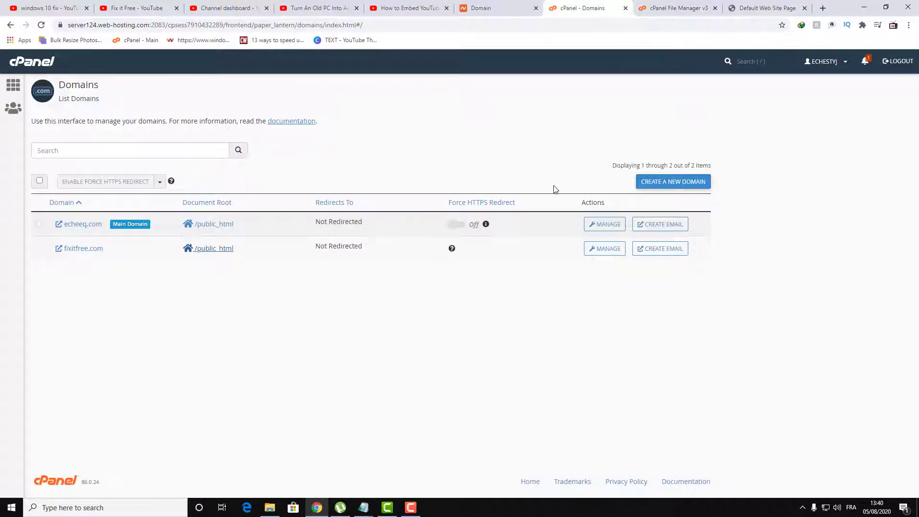
- Remove the fixitfree.com domain from the cPanel Domains list and confirm the removal
{"action": "left_click", "coordinate": [614, 253]}
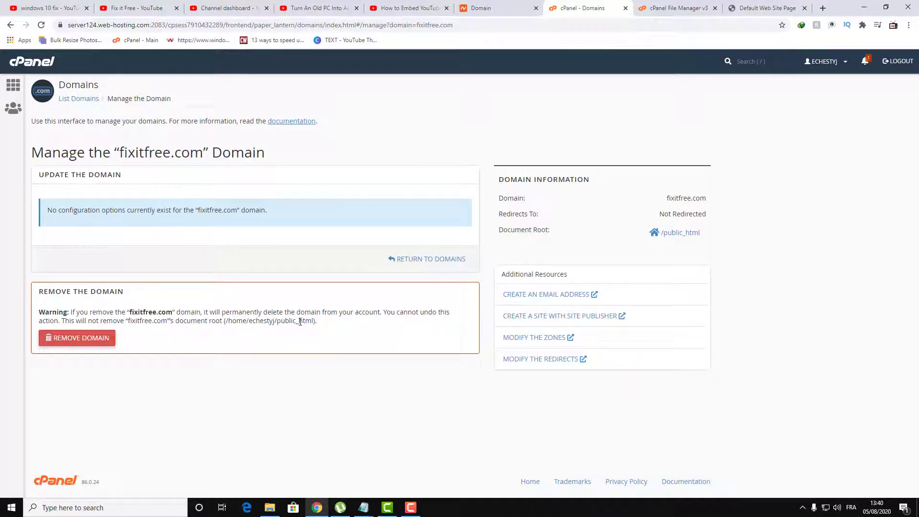
{"action": "left_click", "coordinate": [96, 339]}
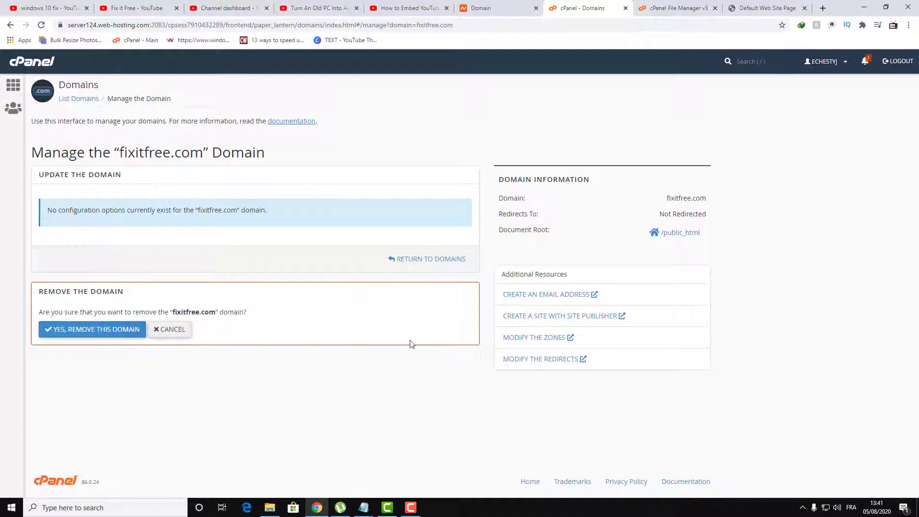
{"action": "left_click", "coordinate": [108, 333]}
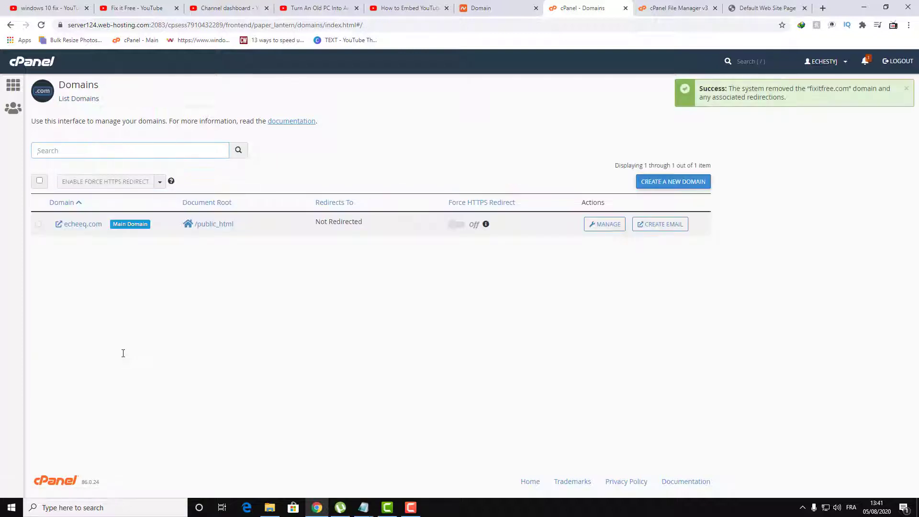
- Open Addon Domains and fill in fixitfree.com as the new domain, with subdomain fixitfree and document root fixitfree.com
{"action": "left_click", "coordinate": [12, 26]}
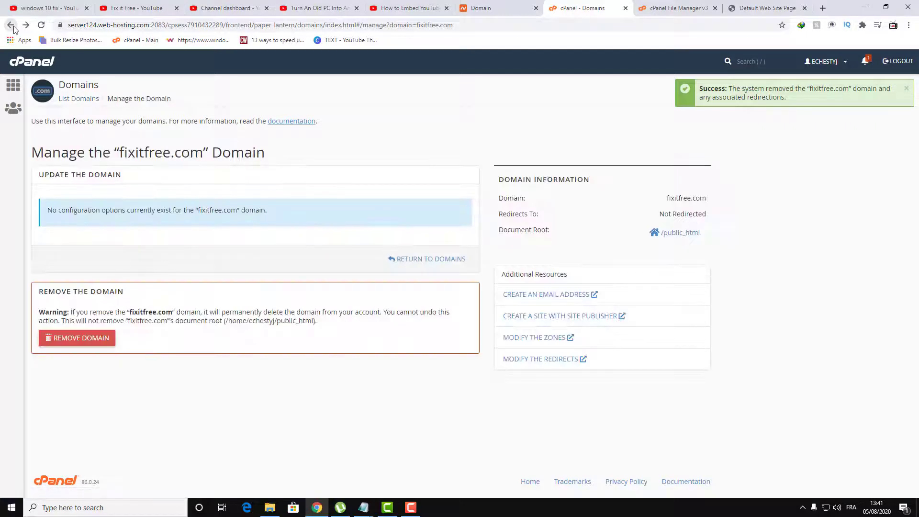
{"action": "left_click", "coordinate": [12, 26]}
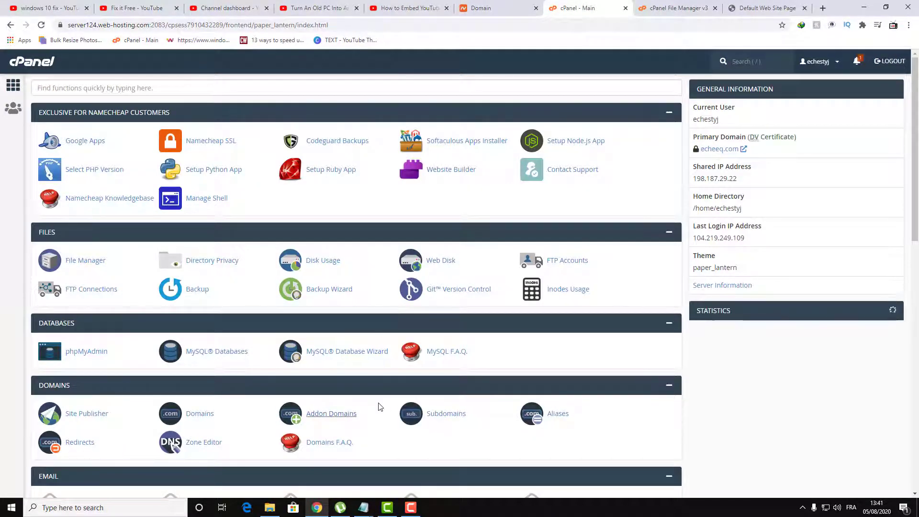
{"action": "left_click", "coordinate": [345, 420]}
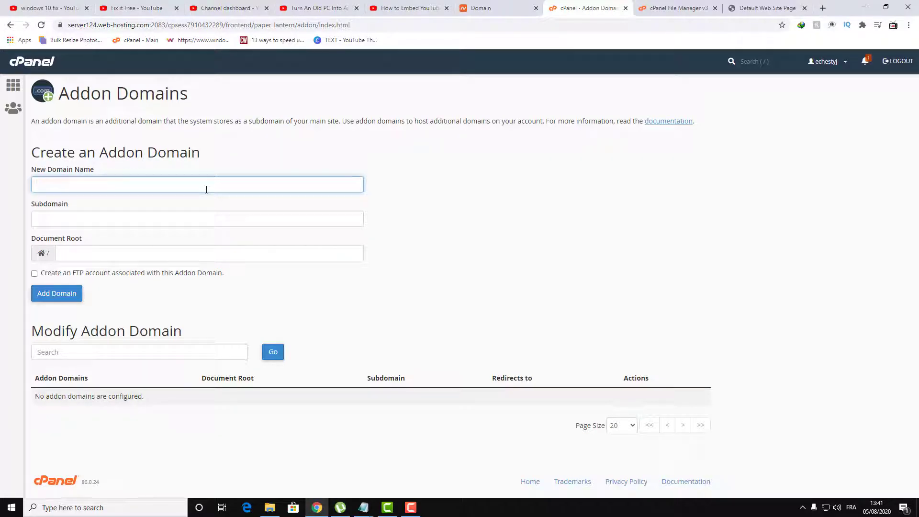
{"action": "type", "text": "fi"}
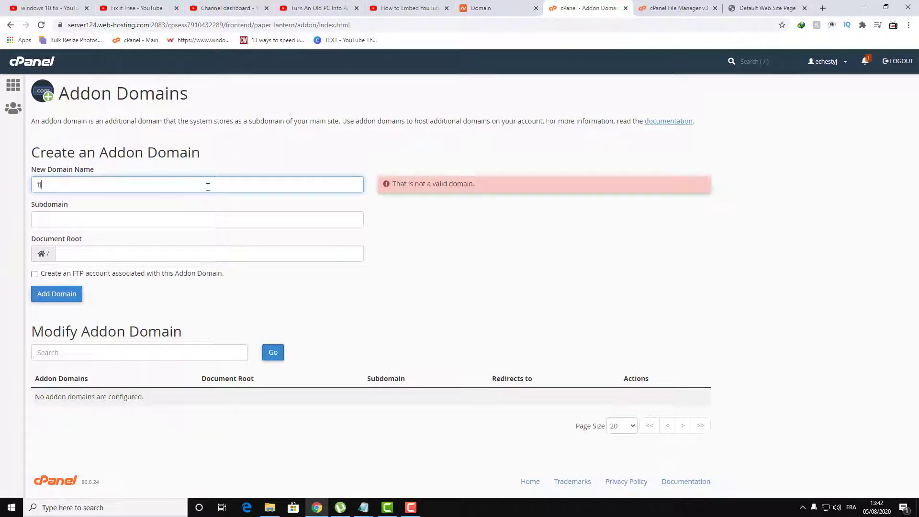
{"action": "type", "text": "xitfree. com"}
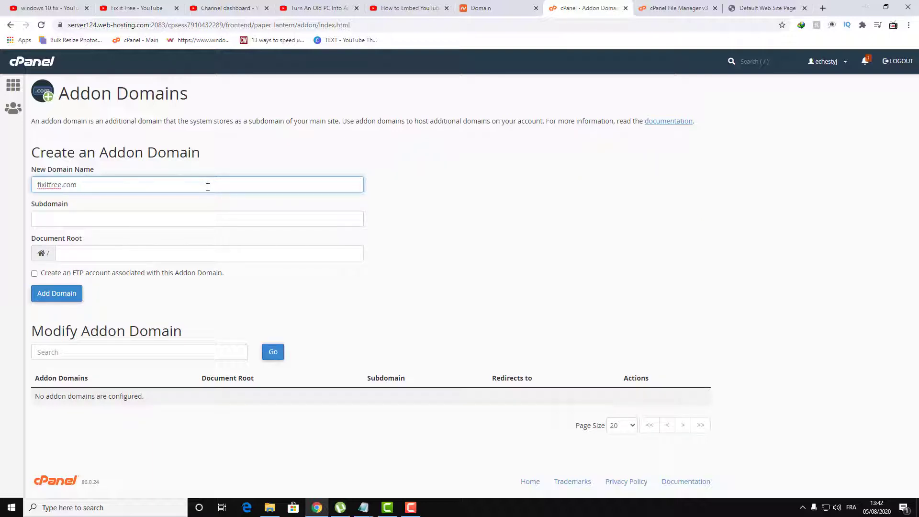
{"action": "left_click", "coordinate": [194, 219]}
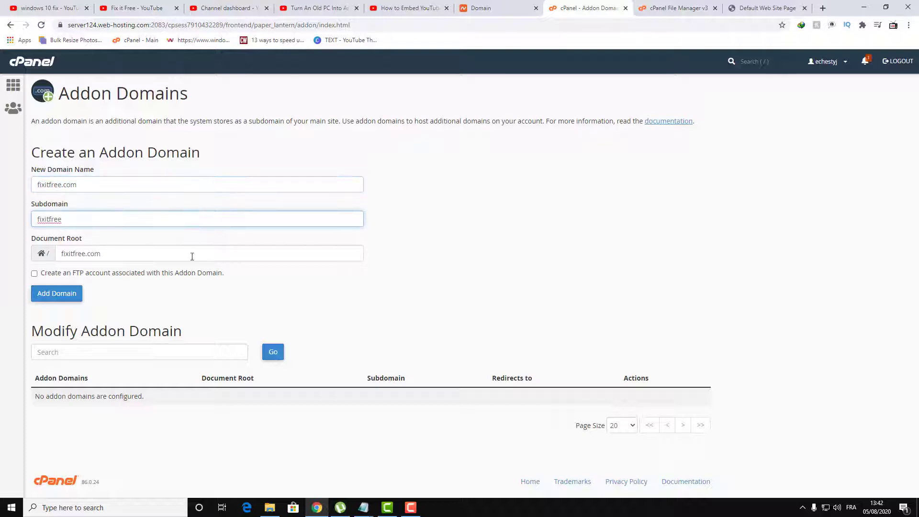
{"action": "left_click", "coordinate": [314, 314]}
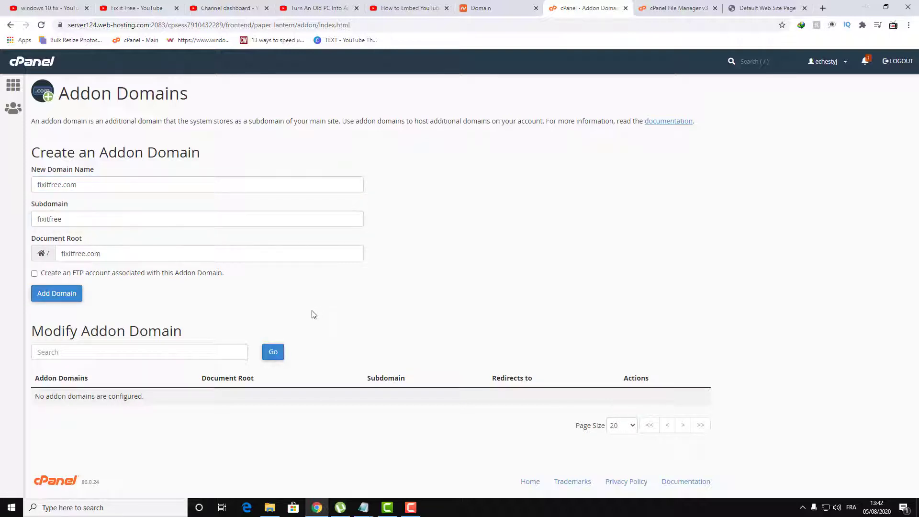
{"action": "left_click", "coordinate": [47, 296]}
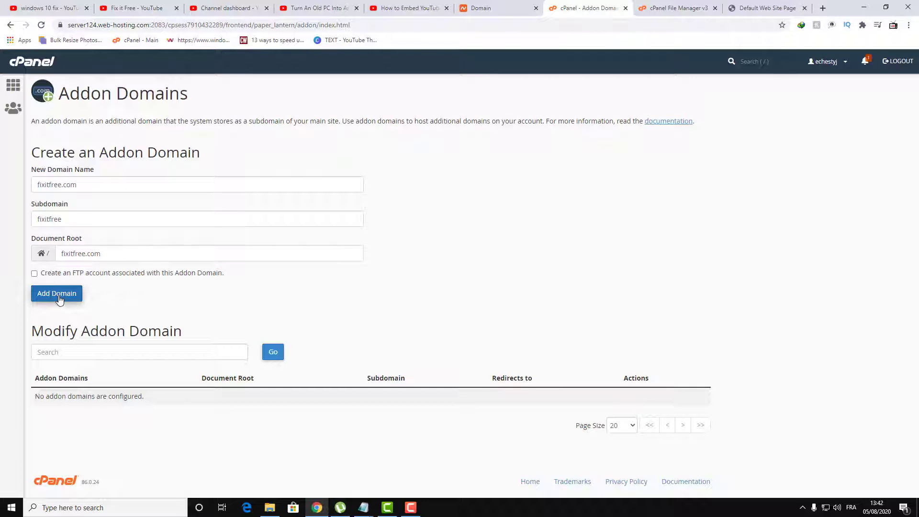
- Enable an associated FTP account for the addon domain, then enter and repeat the FTP account password
{"action": "left_click", "coordinate": [34, 273]}
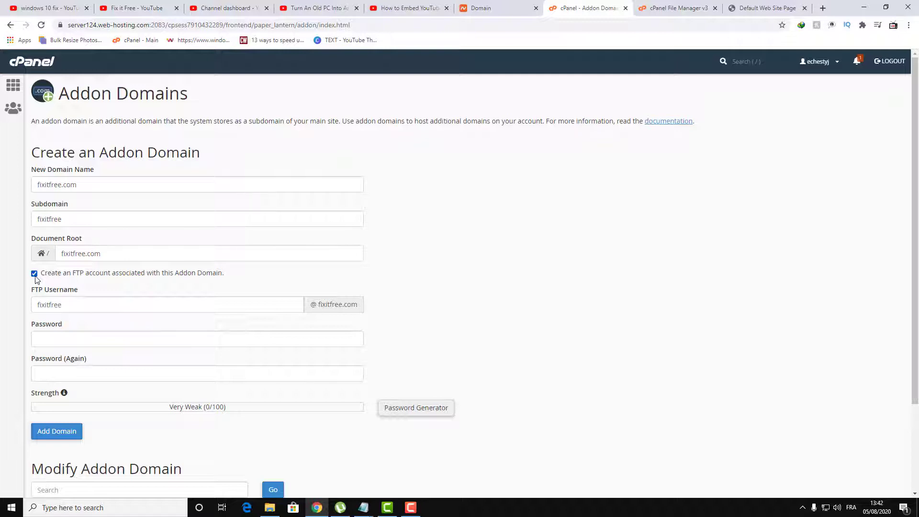
{"action": "left_click", "coordinate": [78, 342]}
{"action": "type", "text": "f"}
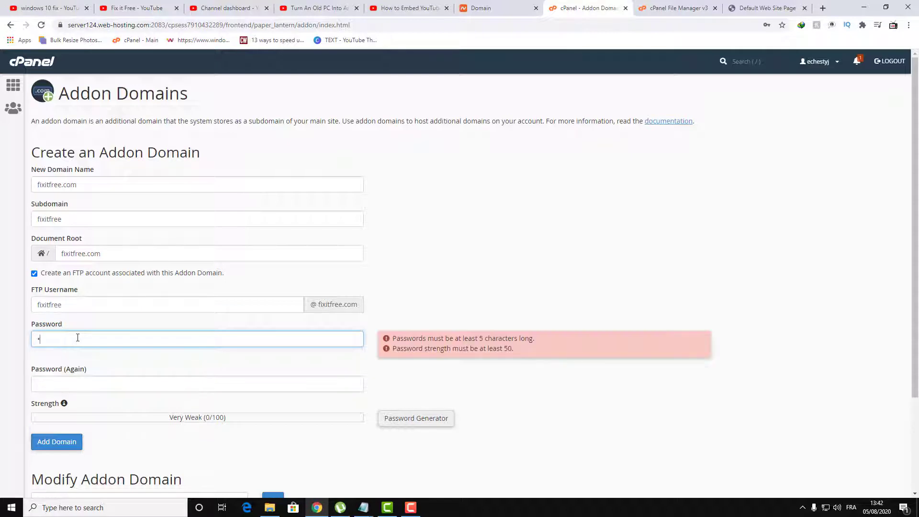
{"action": "type", "text": "••••••"}
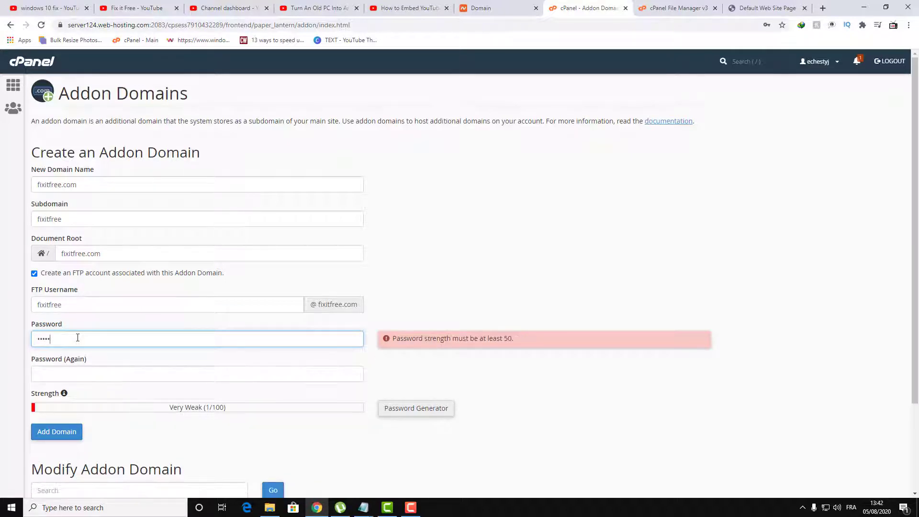
{"action": "type", "text": "•••"}
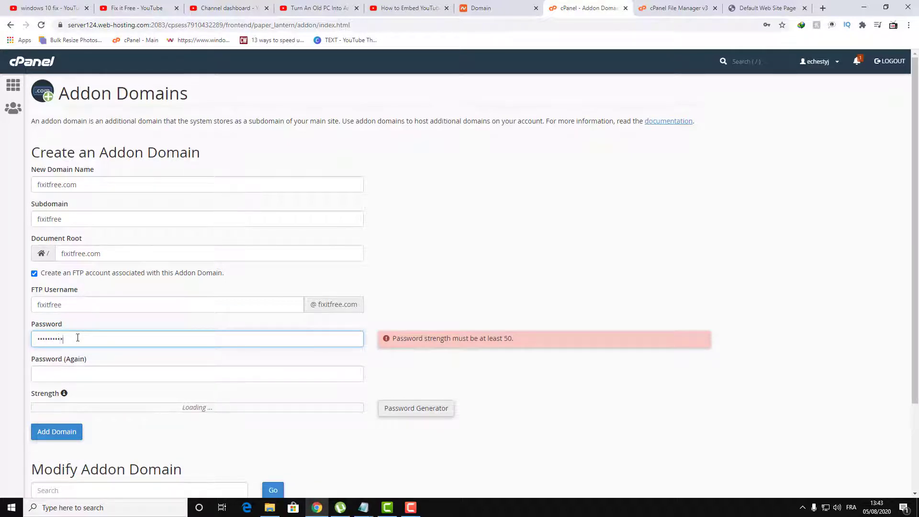
{"action": "type", "text": "•••••••••••"}
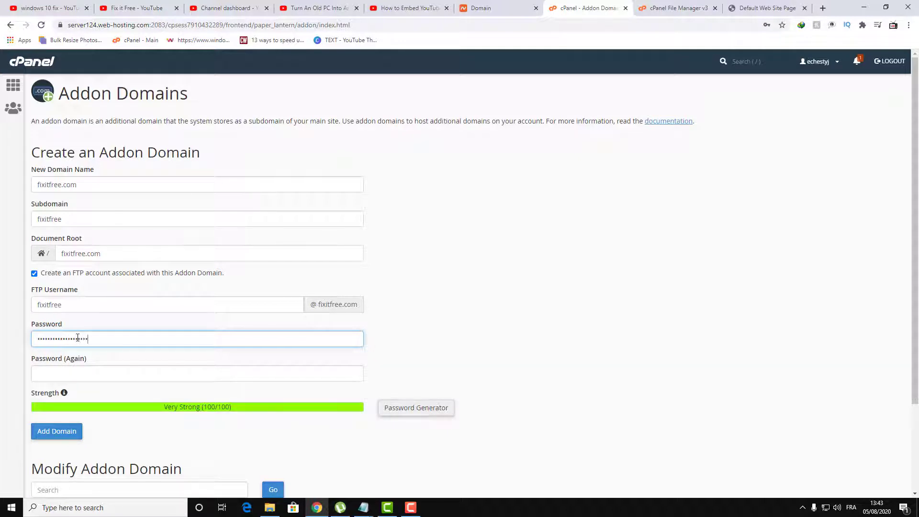
{"action": "left_click", "coordinate": [73, 376]}
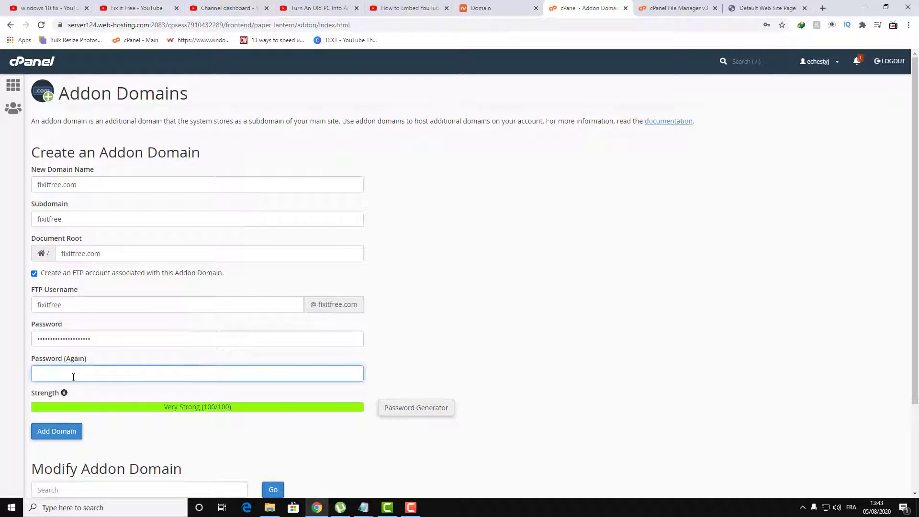
{"action": "type", "text": "••••"}
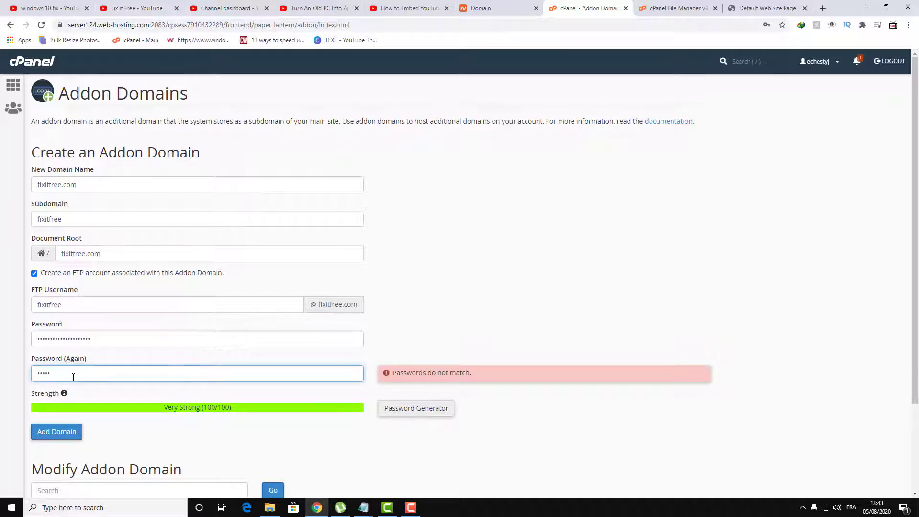
{"action": "type", "text": "••••••••••••••••"}
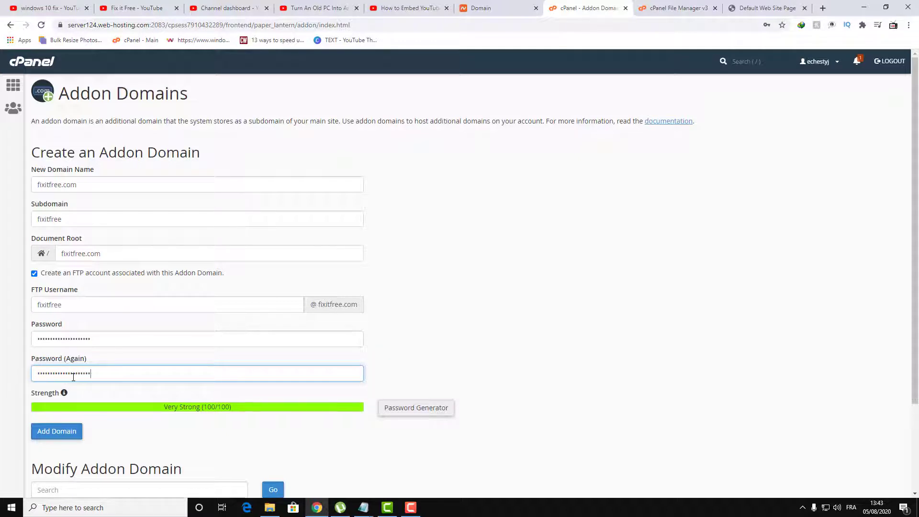
{"action": "left_click", "coordinate": [104, 439]}
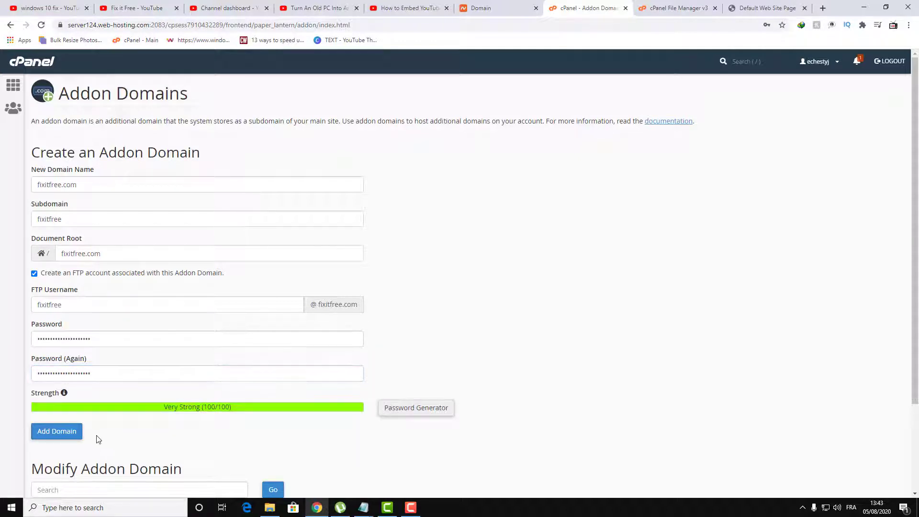
- Add the fixitfree.com addon domain, dismiss the browser's offer to save the password and return from the confirmation page
{"action": "left_click", "coordinate": [70, 433]}
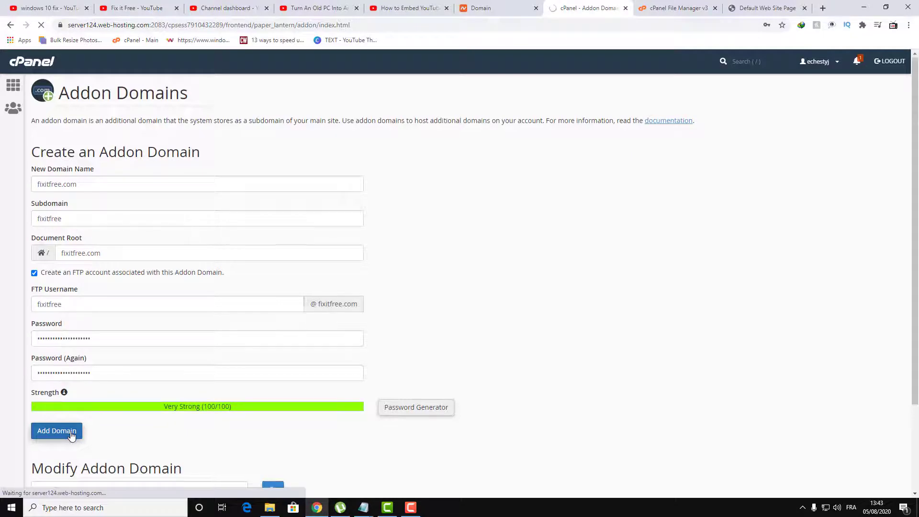
{"action": "scroll", "coordinate": [70, 436], "scroll_direction": "down", "scroll_amount": 2}
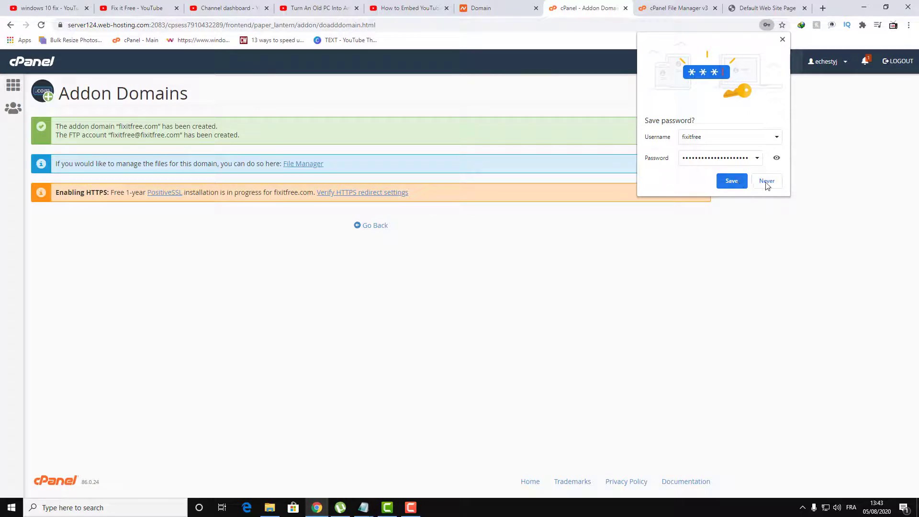
{"action": "left_click", "coordinate": [782, 39]}
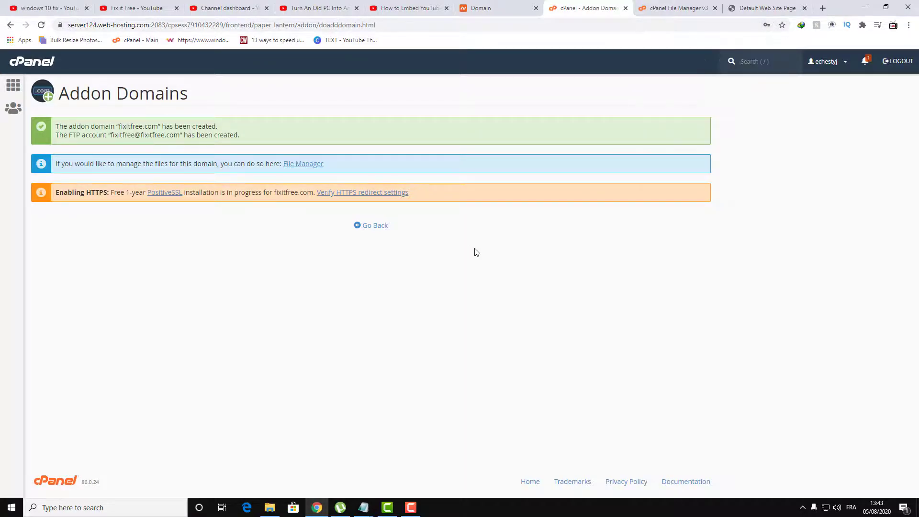
{"action": "left_click", "coordinate": [365, 233]}
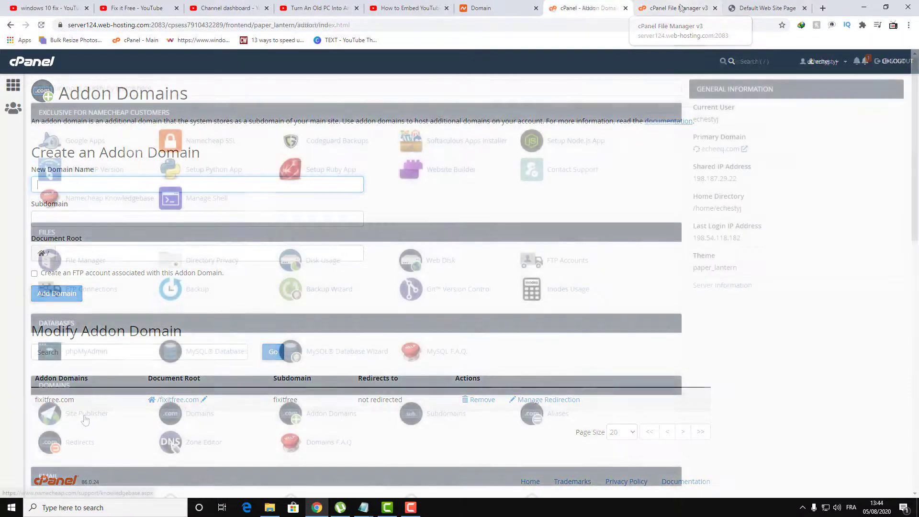
- Open the Softaculous WordPress install form from the cPanel main page and choose fixitfree.com as the installation domain
{"action": "scroll", "coordinate": [84, 418], "scroll_direction": "down", "scroll_amount": 12}
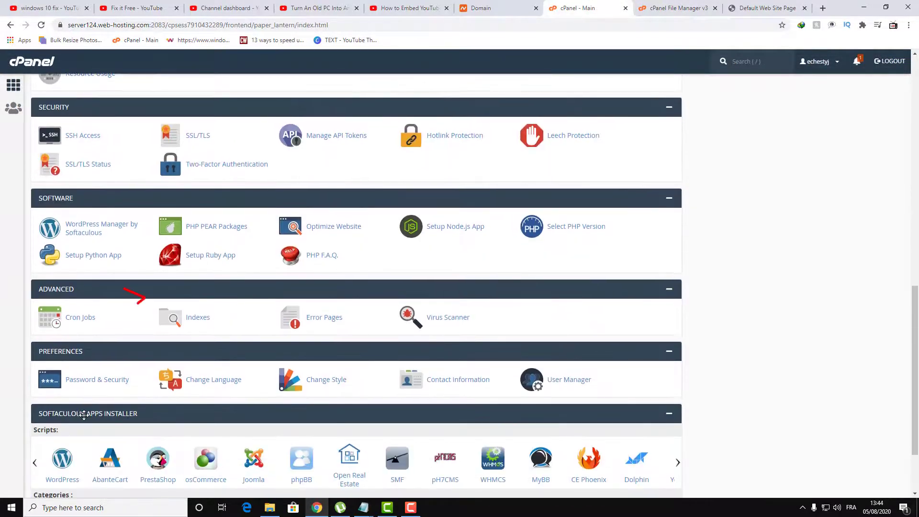
{"action": "scroll", "coordinate": [76, 402], "scroll_direction": "down", "scroll_amount": 2}
{"action": "left_click", "coordinate": [69, 390]}
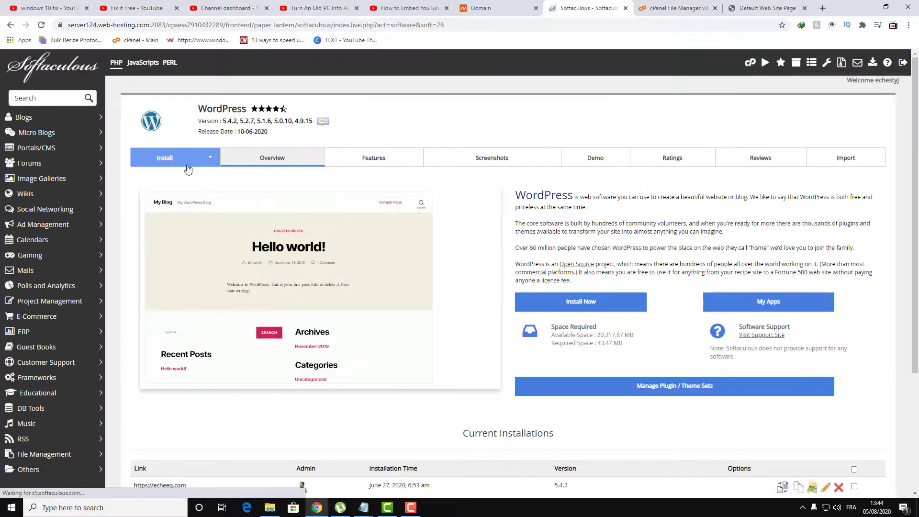
{"action": "left_click", "coordinate": [188, 166]}
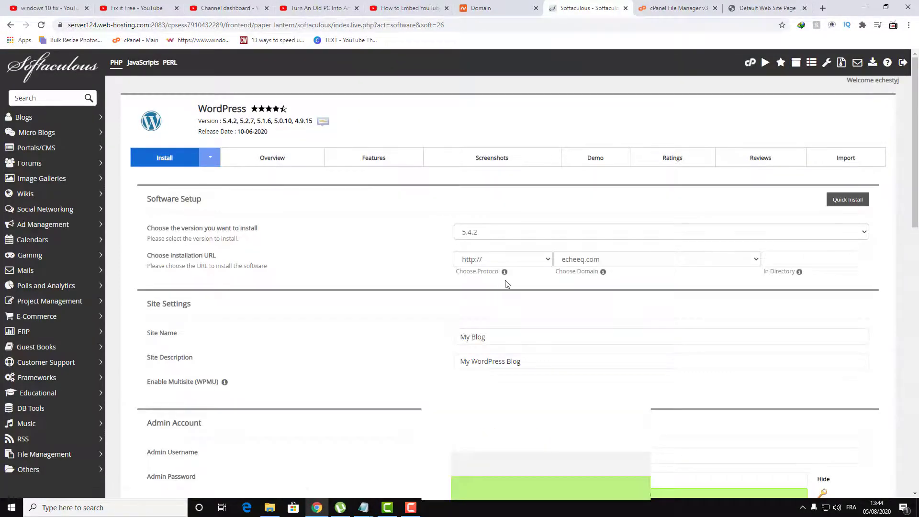
{"action": "left_click", "coordinate": [569, 259]}
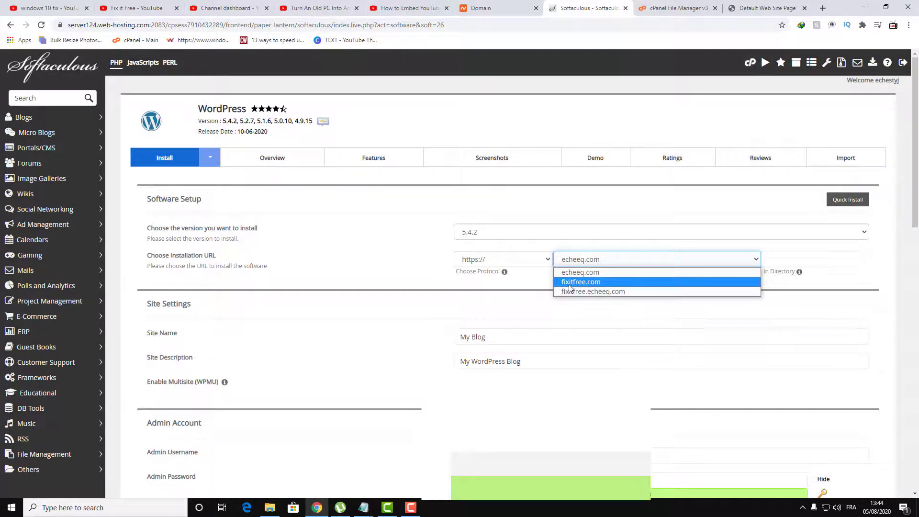
{"action": "left_click", "coordinate": [570, 282]}
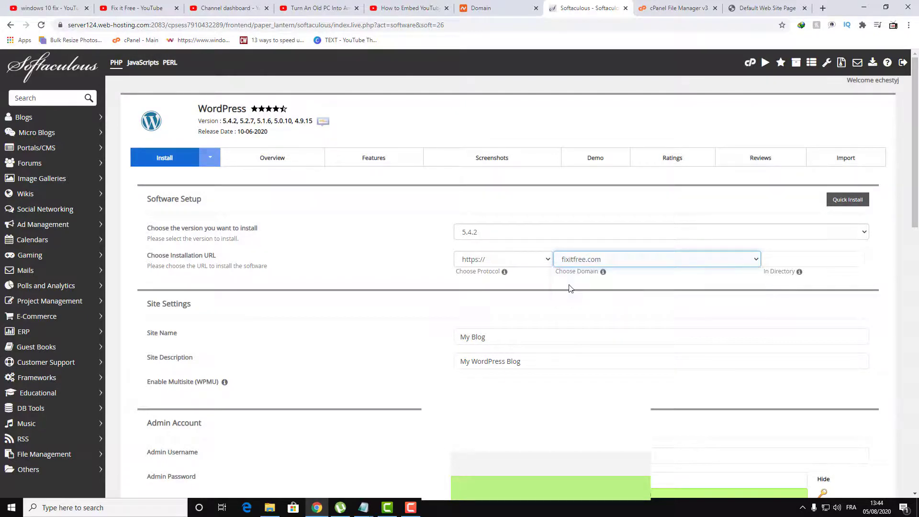
- Review the site, admin account, plugin and theme settings, and install WordPress 5.4.2 on fixitfree.com
{"action": "scroll", "coordinate": [500, 333], "scroll_direction": "down", "scroll_amount": 4}
{"action": "left_click", "coordinate": [536, 289]}
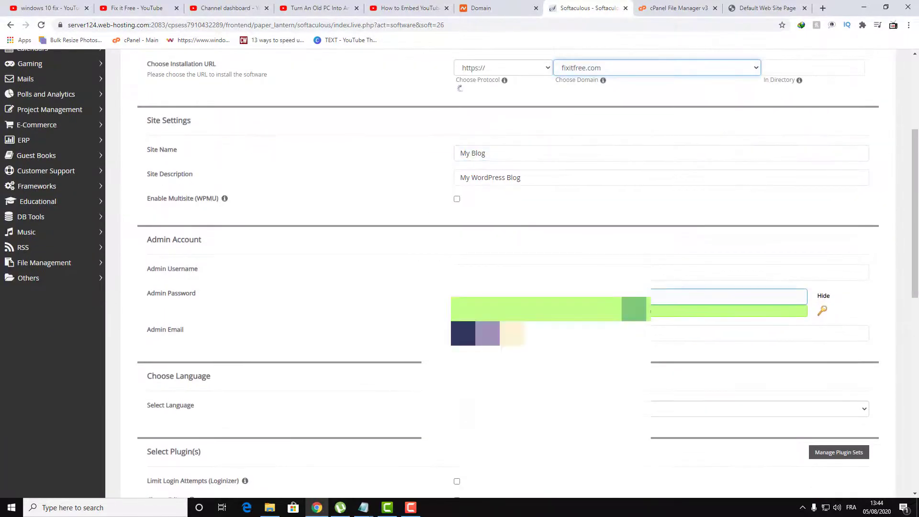
{"action": "scroll", "coordinate": [461, 365], "scroll_direction": "down", "scroll_amount": 10}
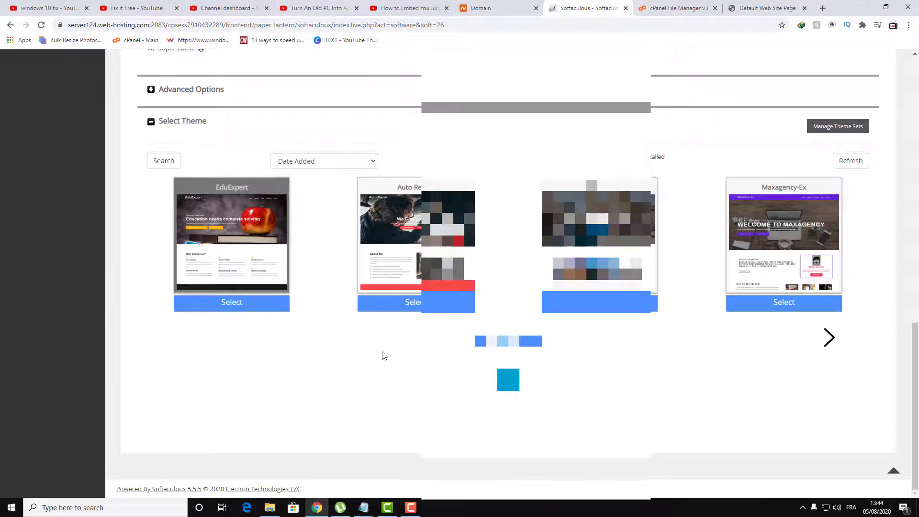
{"action": "scroll", "coordinate": [382, 354], "scroll_direction": "up", "scroll_amount": 10}
{"action": "scroll", "coordinate": [382, 353], "scroll_direction": "up", "scroll_amount": 5}
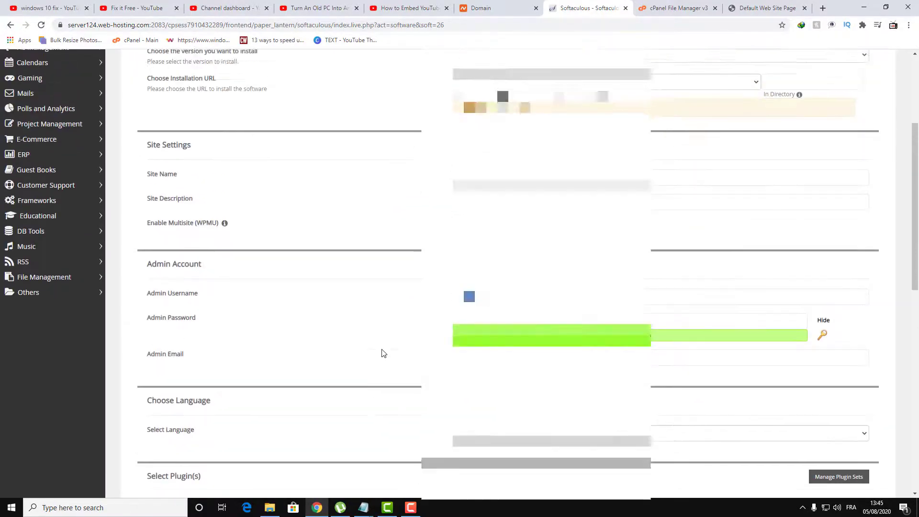
{"action": "scroll", "coordinate": [382, 354], "scroll_direction": "down", "scroll_amount": 15}
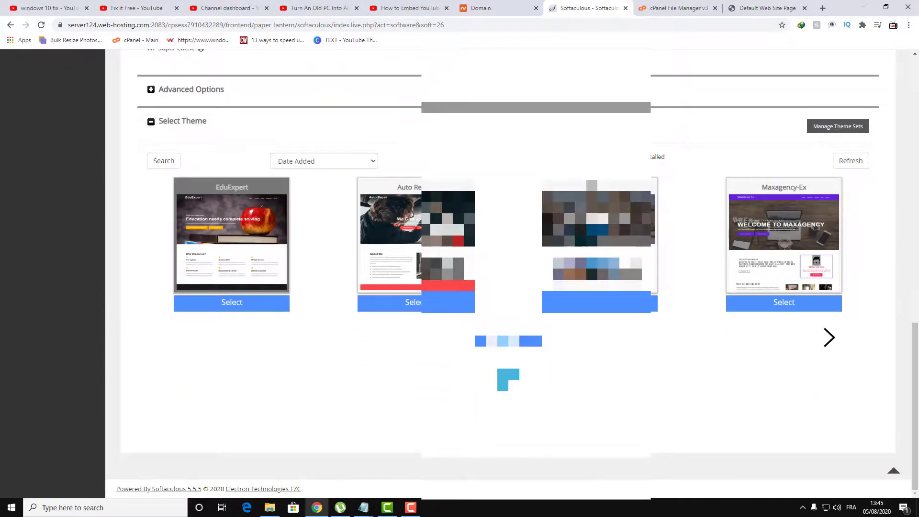
{"action": "left_click", "coordinate": [512, 383]}
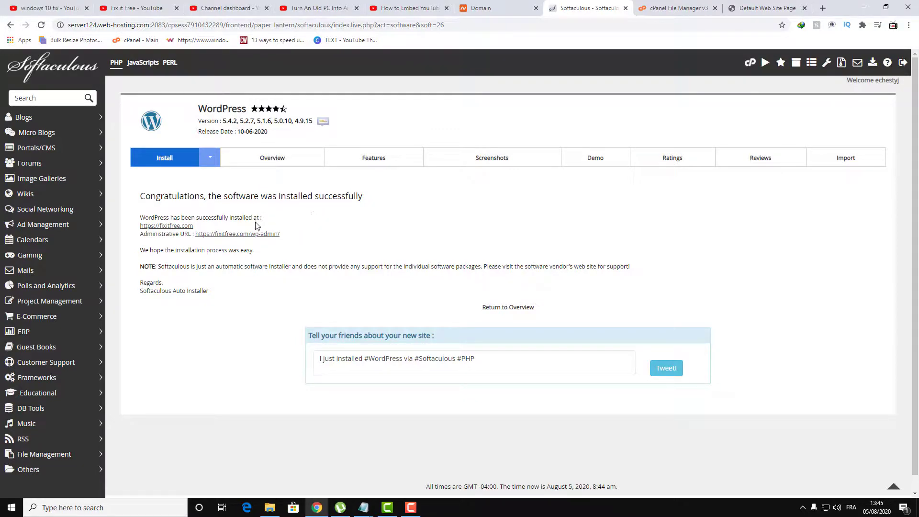
{"action": "right_click", "coordinate": [175, 229]}
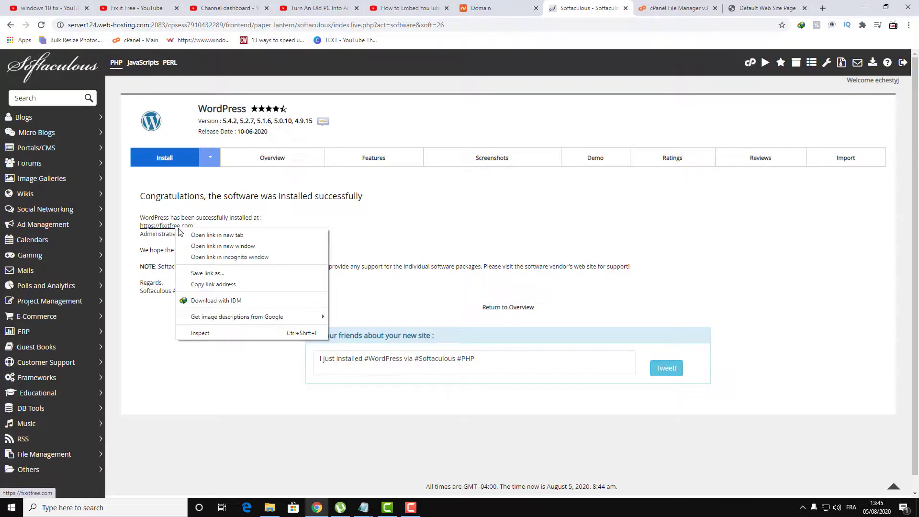
{"action": "left_click", "coordinate": [165, 325]}
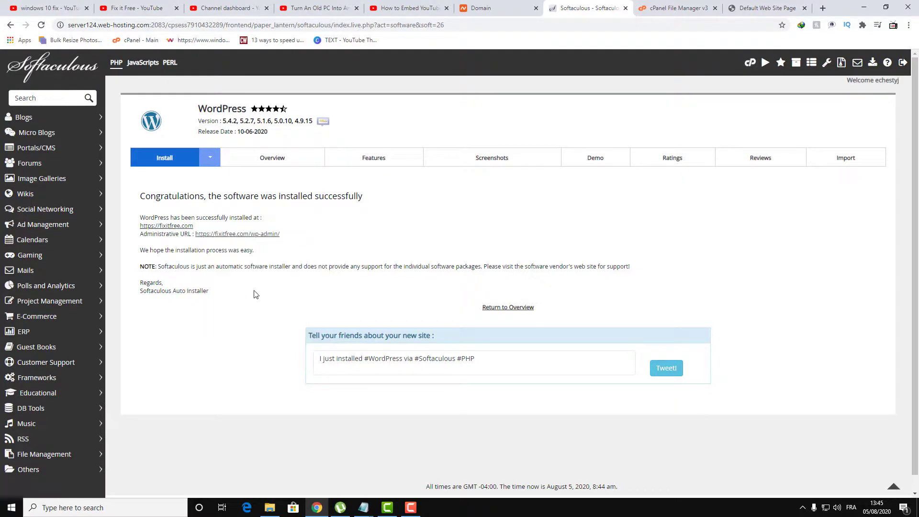